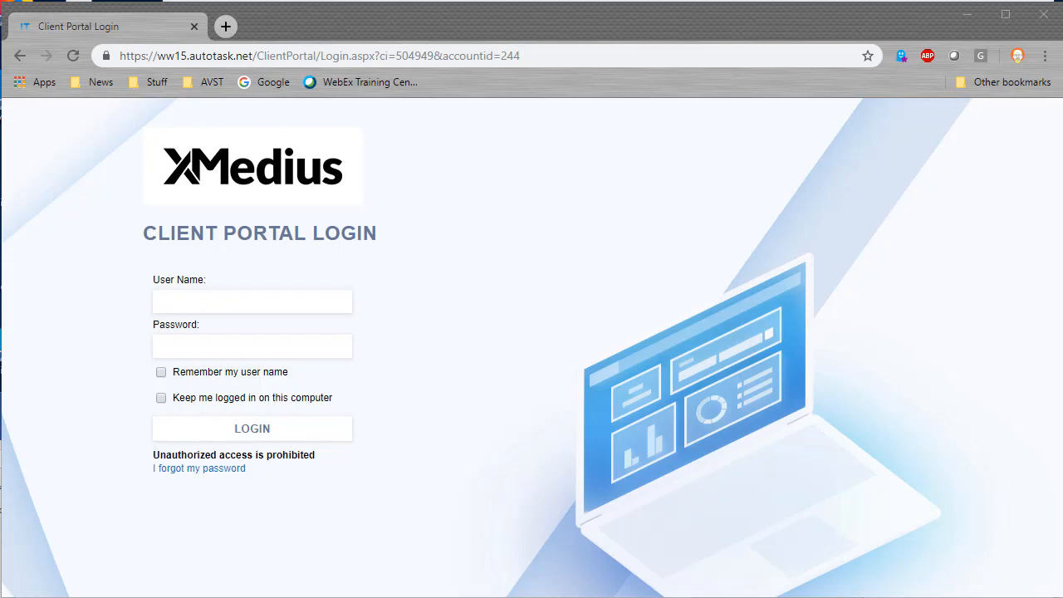
Step: Switch to the Outlook message 'FW: Welcome to XMedius Client Portal'
key("alt+Tab")
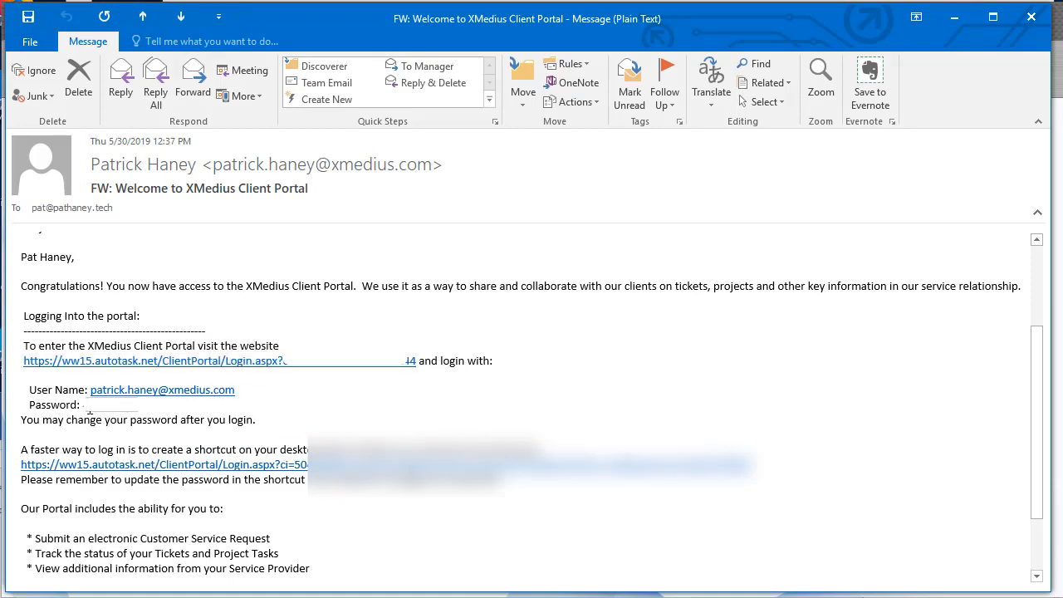
Step: Copy the portal password from the welcome e-mail and minimize the Outlook message
right_click(88, 409)
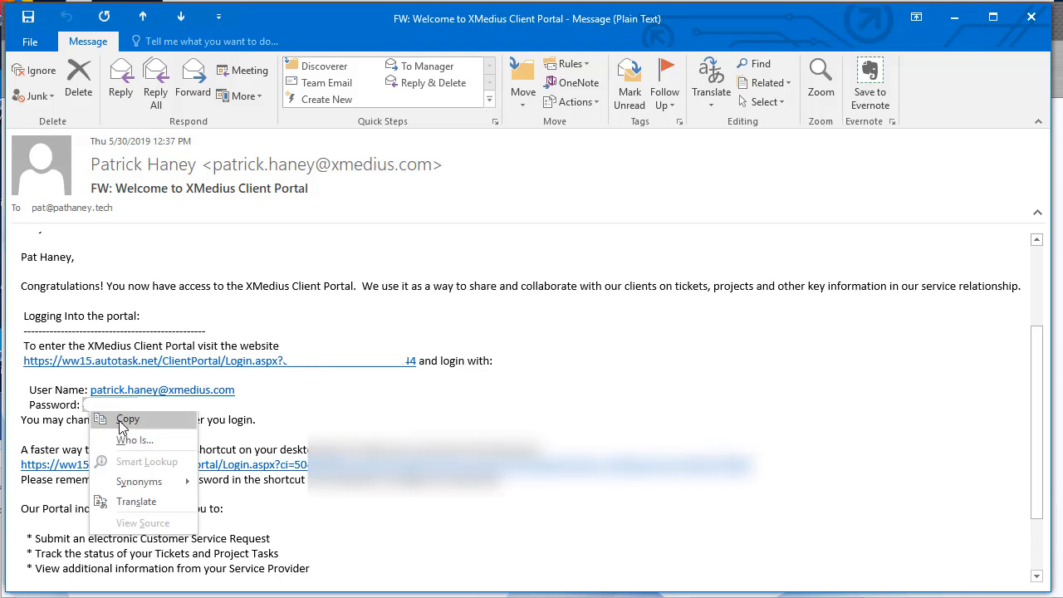
left_click(122, 421)
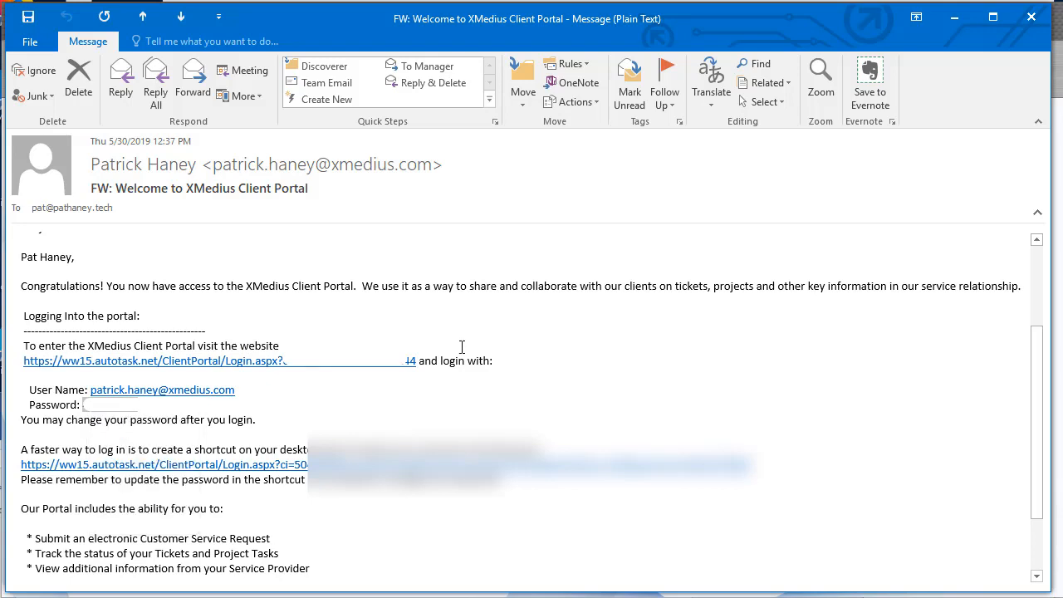
left_click(956, 18)
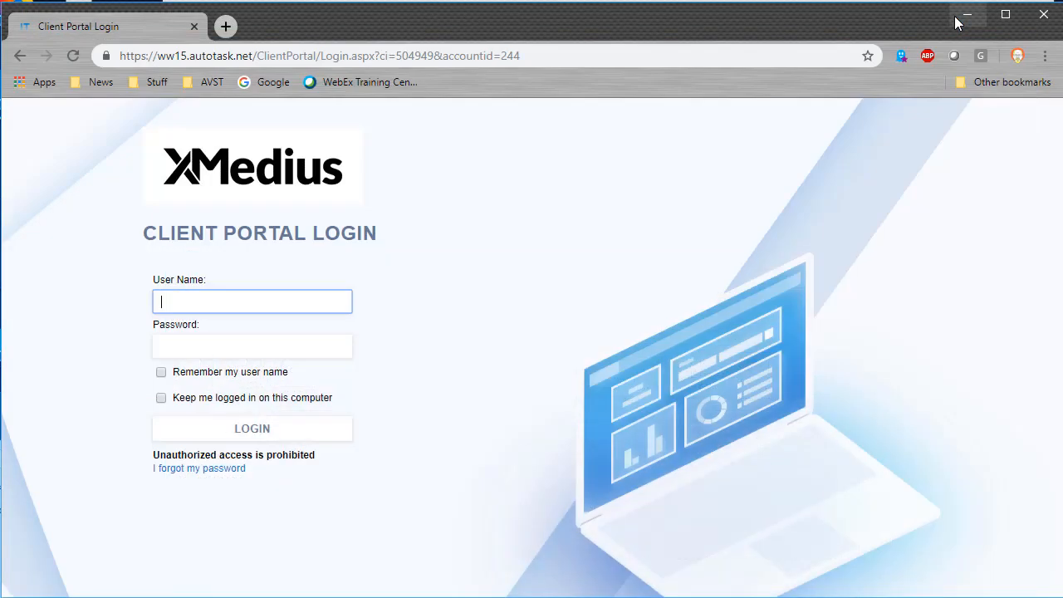
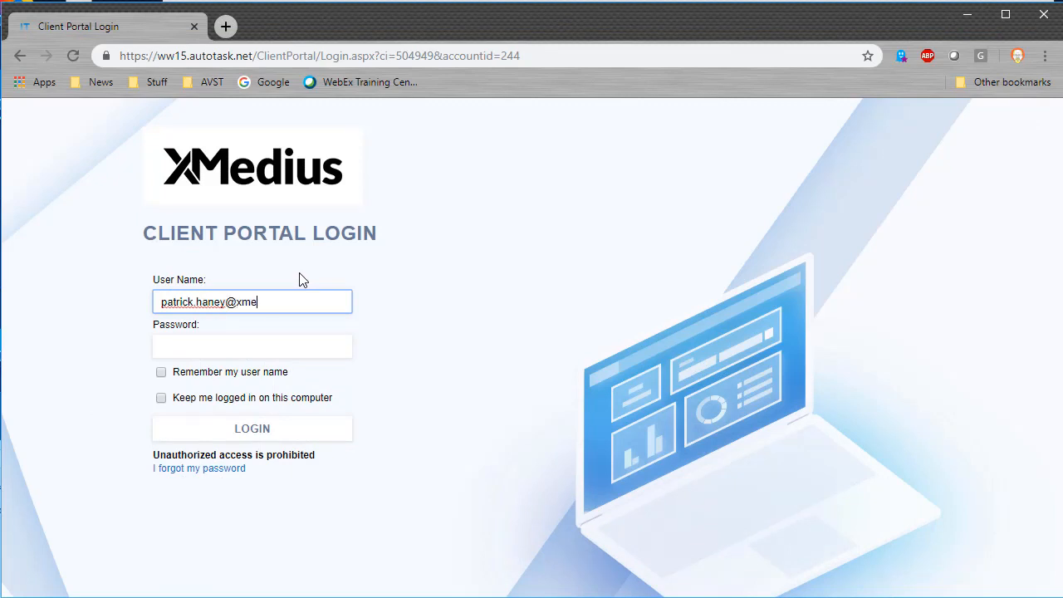
Step: Log in with the account's e-mail as user name and the pasted password
key("Tab")
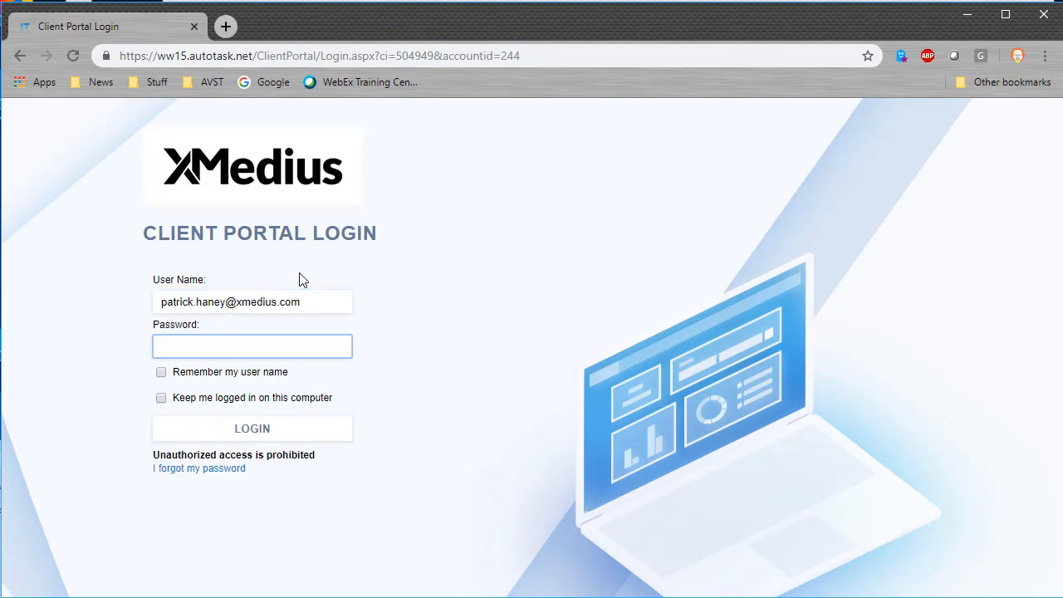
key("ctrl+v")
left_click(261, 432)
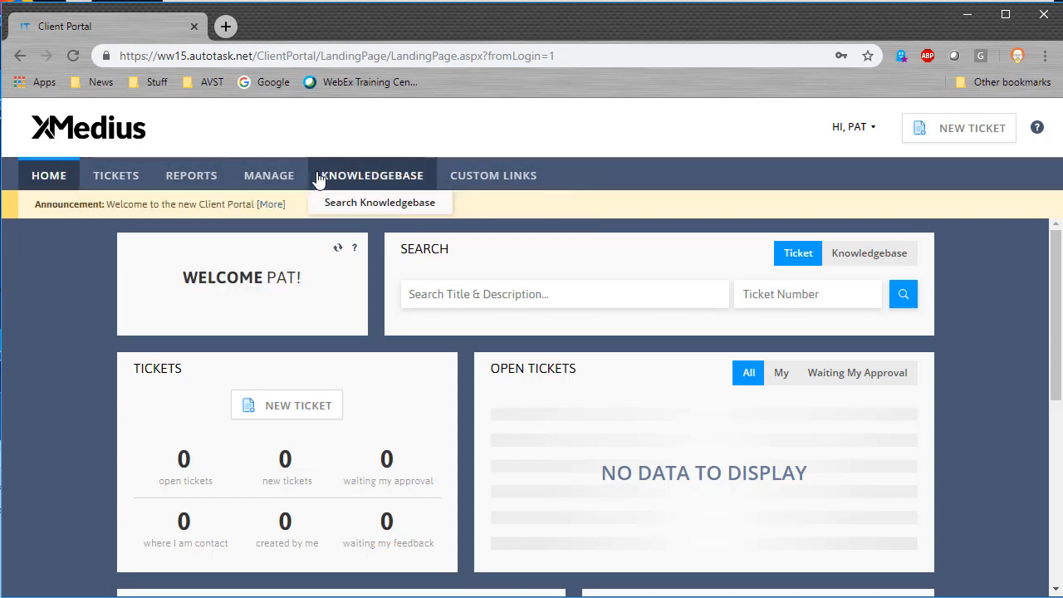
Step: Look over the top menus and scroll through the portal home page
mouse_move(127, 191)
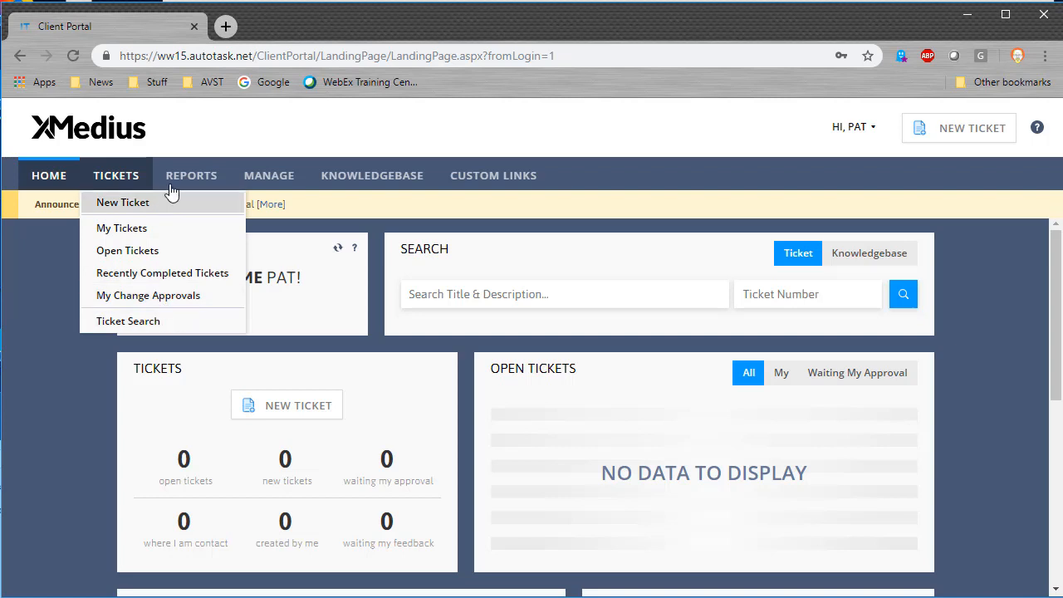
mouse_move(186, 178)
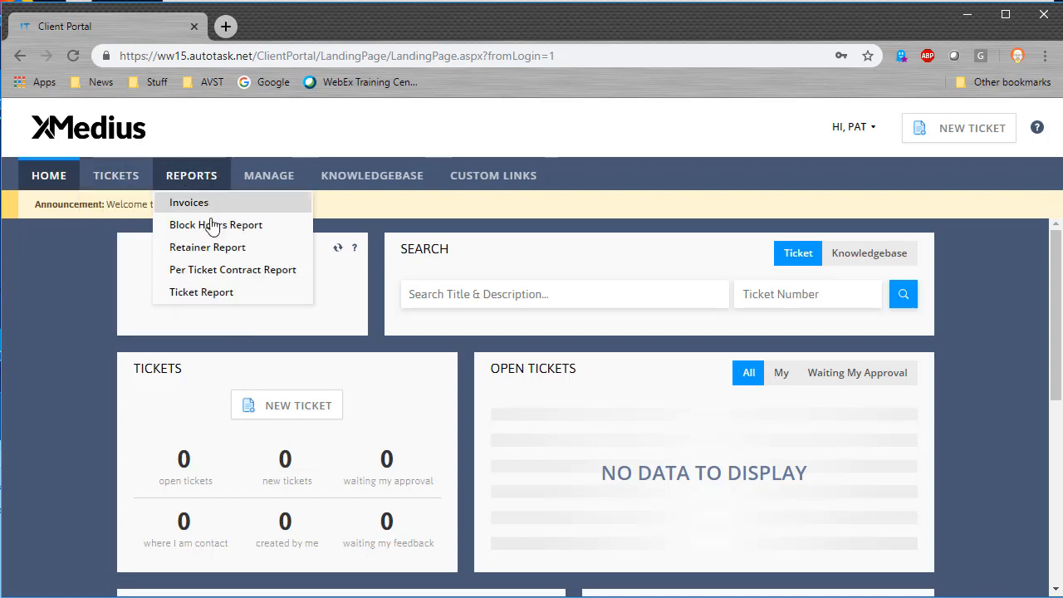
mouse_move(272, 183)
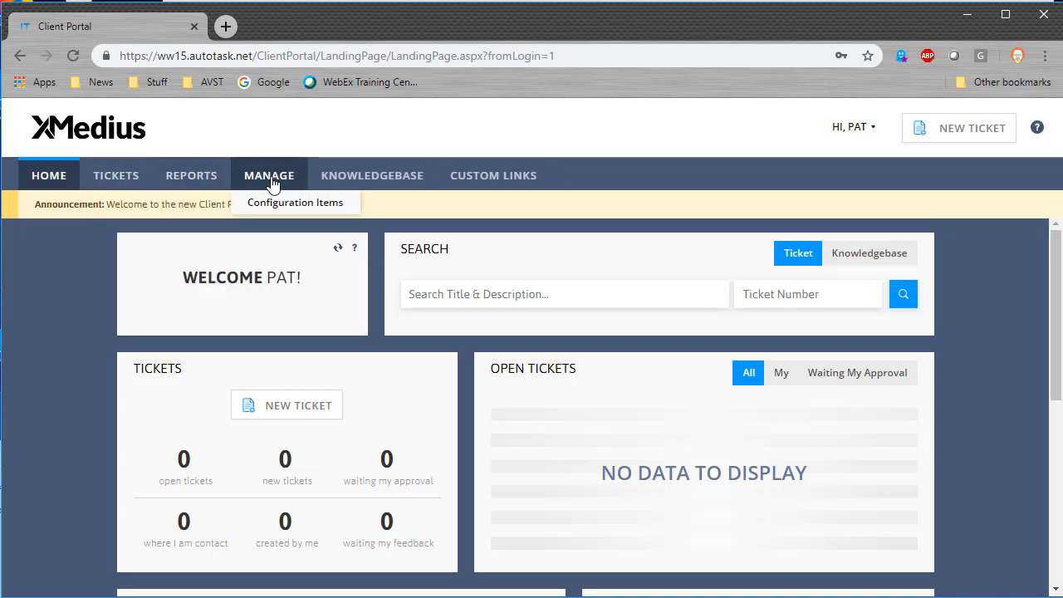
mouse_move(356, 180)
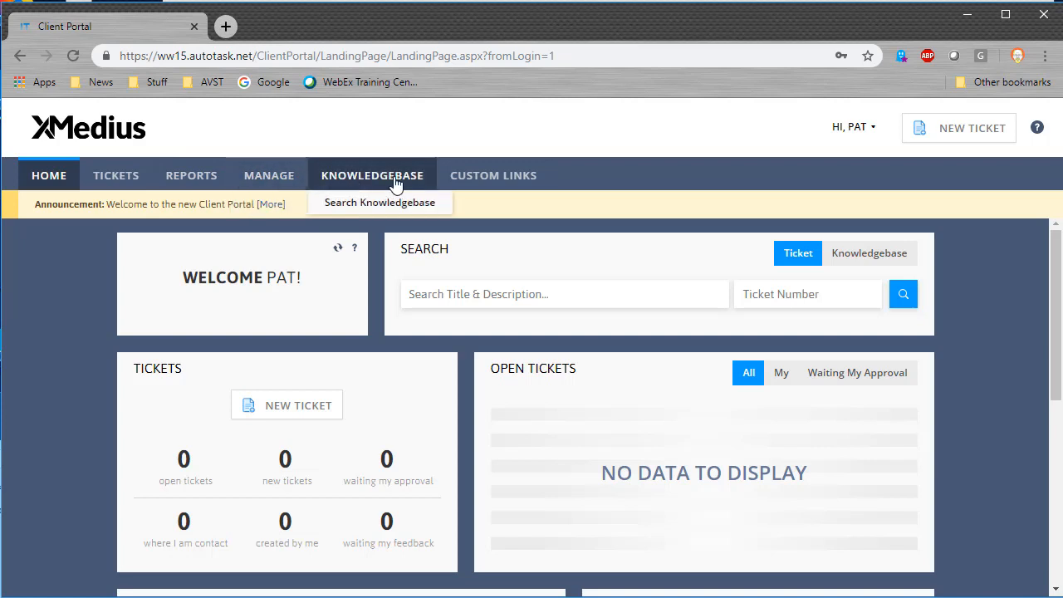
mouse_move(517, 182)
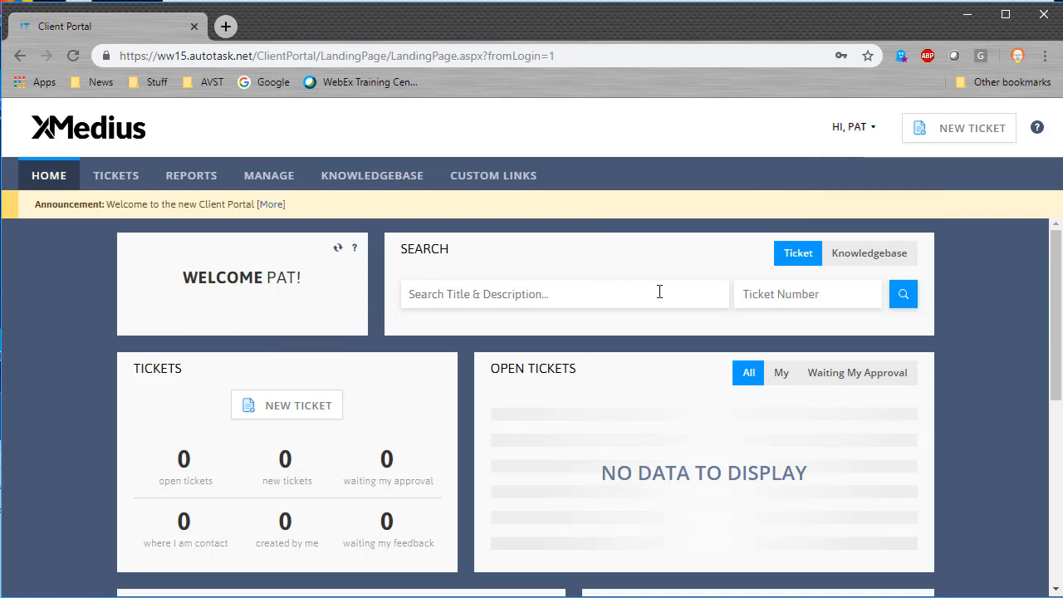
scroll(139, 427, "down", 3)
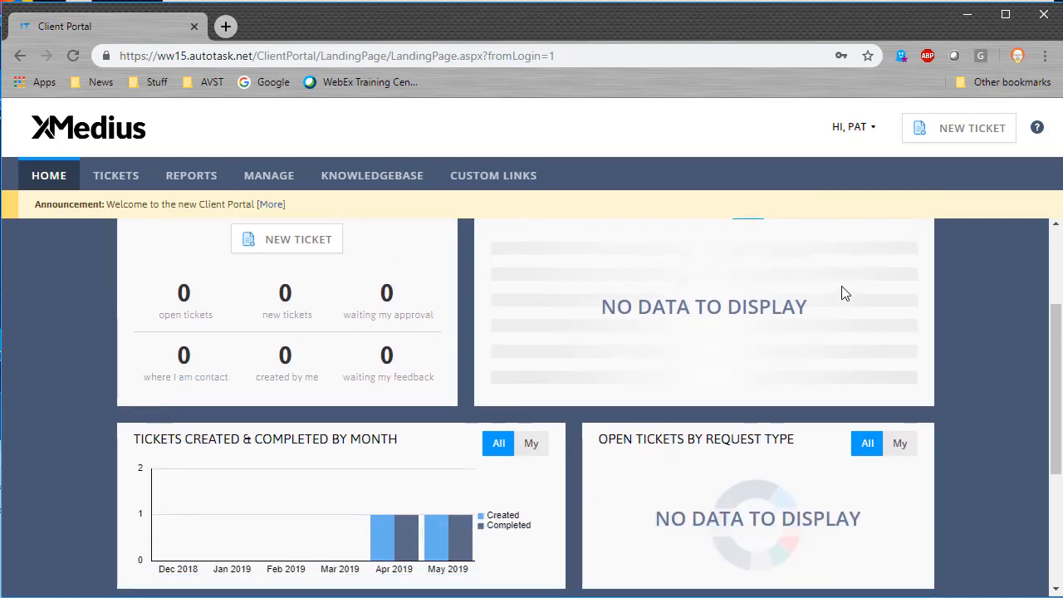
scroll(176, 357, "down", 1)
scroll(176, 358, "down", 2)
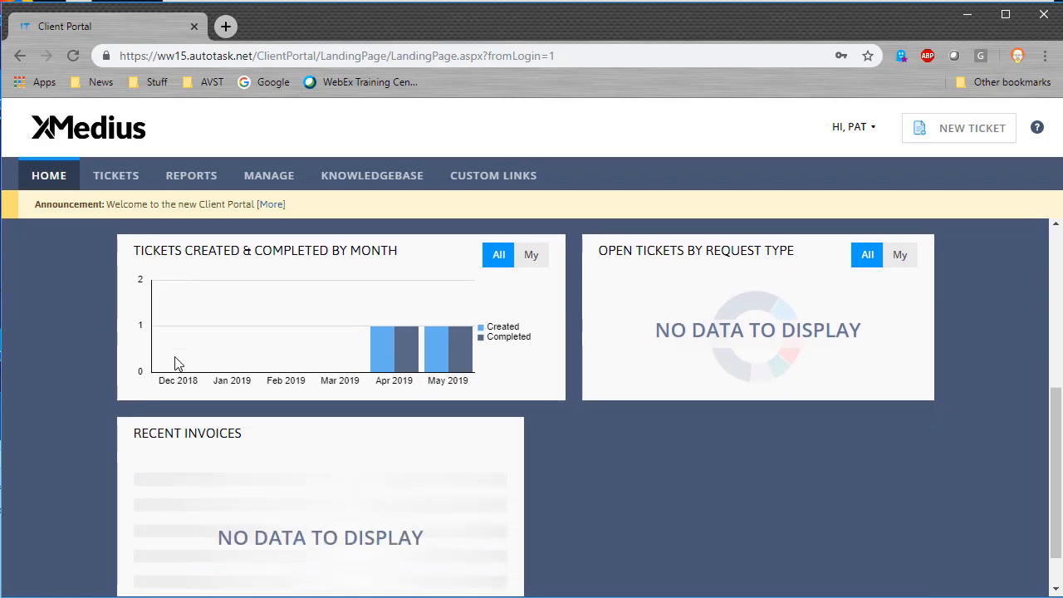
scroll(175, 360, "up", 1)
scroll(175, 364, "up", 4)
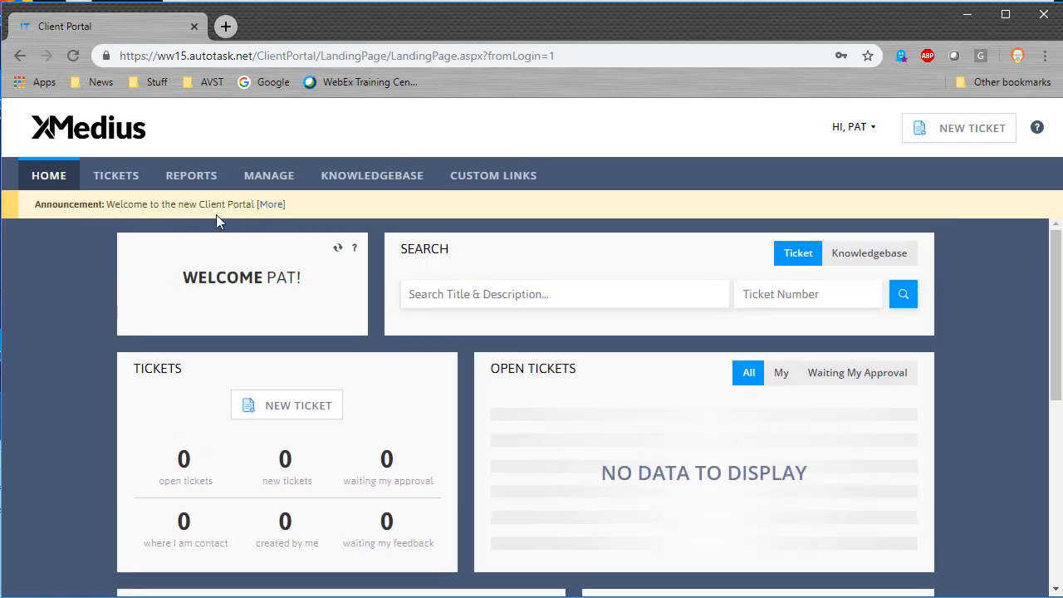
Step: Read the full welcome announcement, close it, and bring up the HI, PAT account menu
left_click(270, 205)
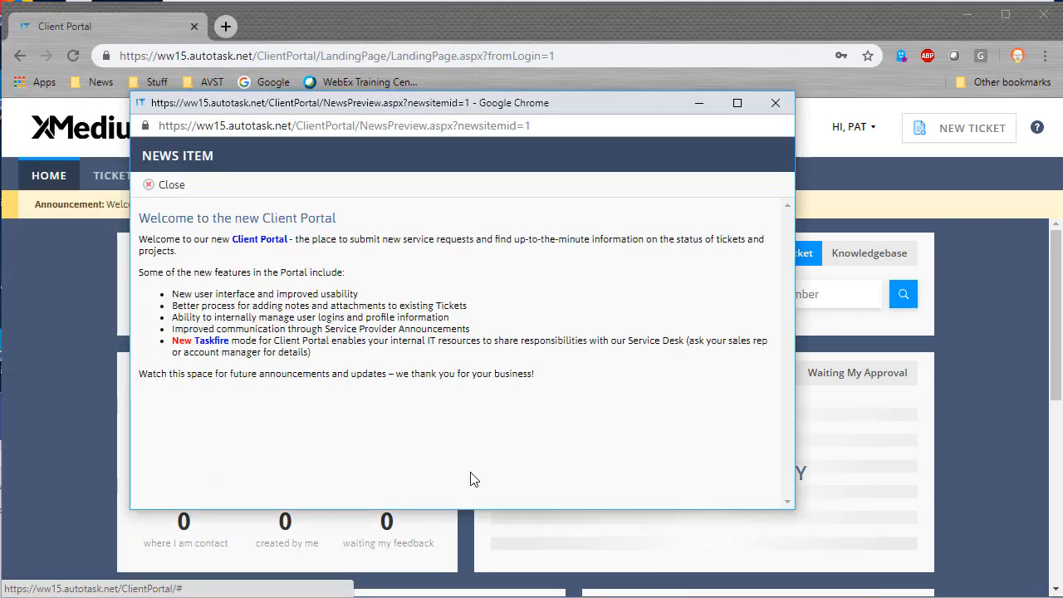
left_click(862, 139)
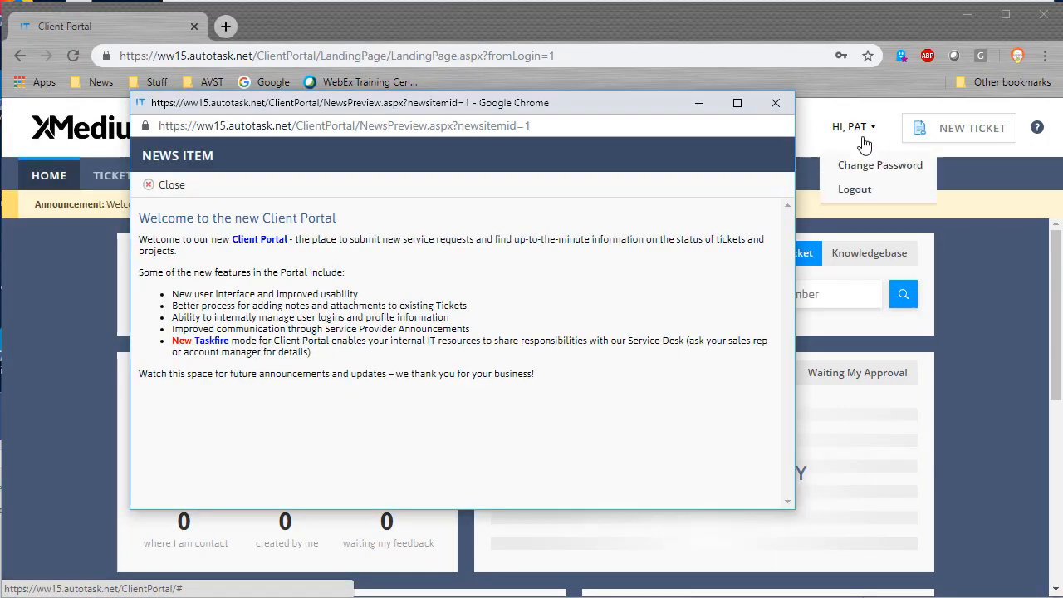
left_click(777, 105)
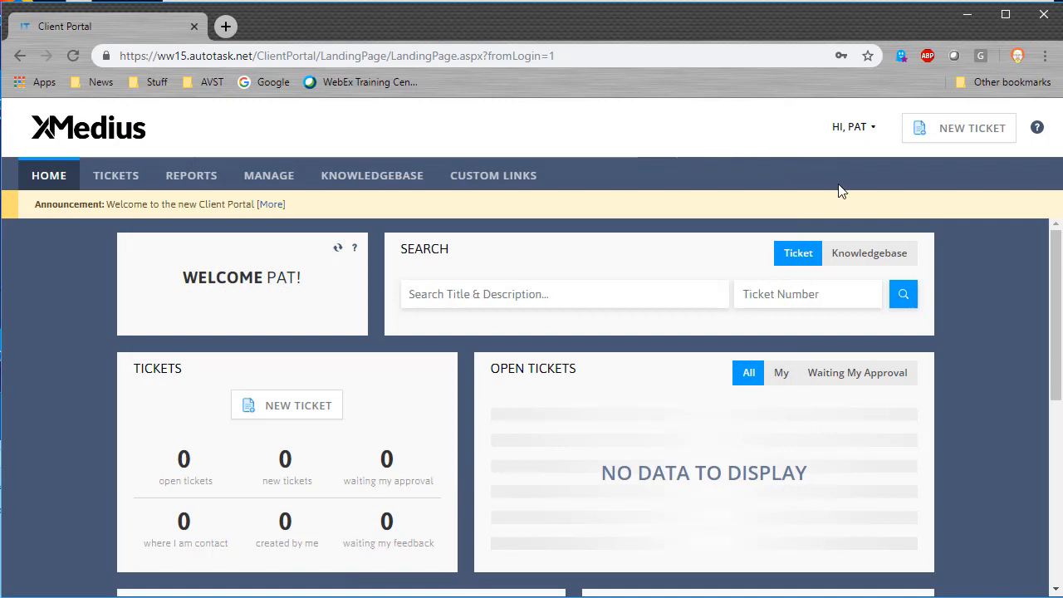
left_click(876, 130)
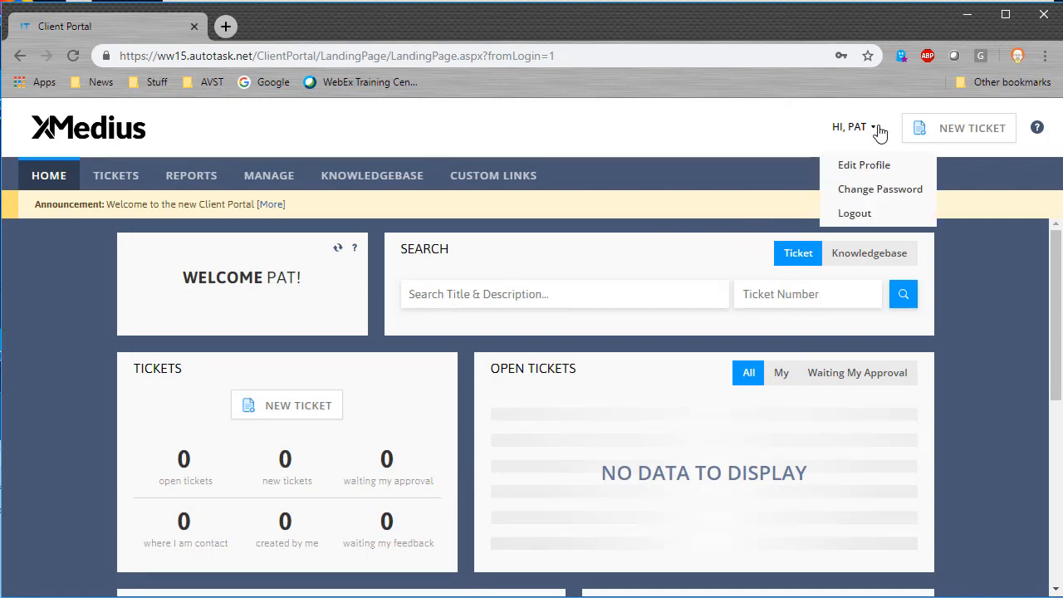
mouse_move(874, 128)
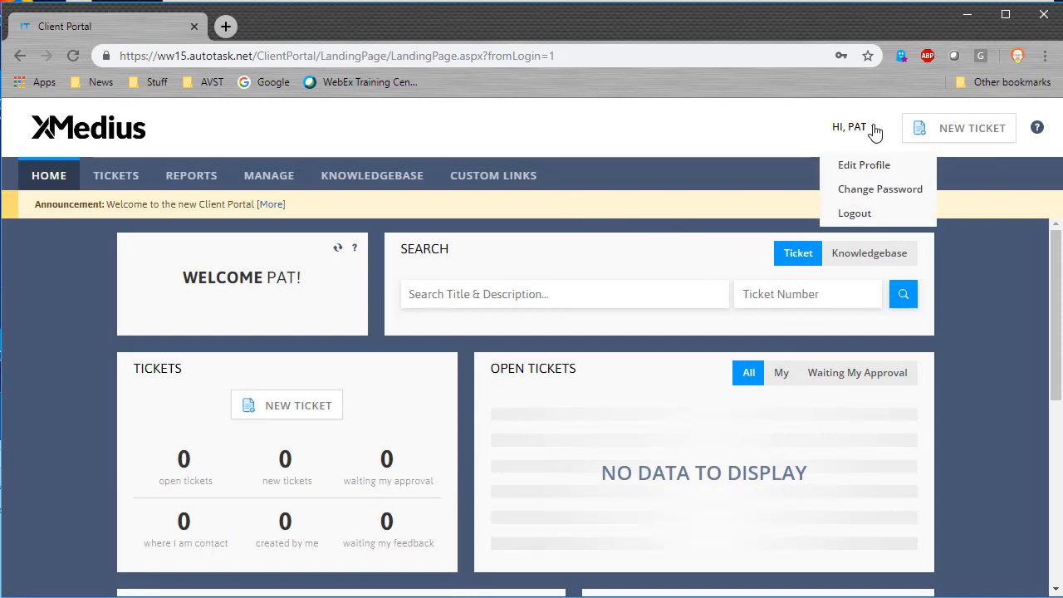
Step: Change the password by entering the current one and the new one twice, then save
left_click(878, 190)
type("*********")
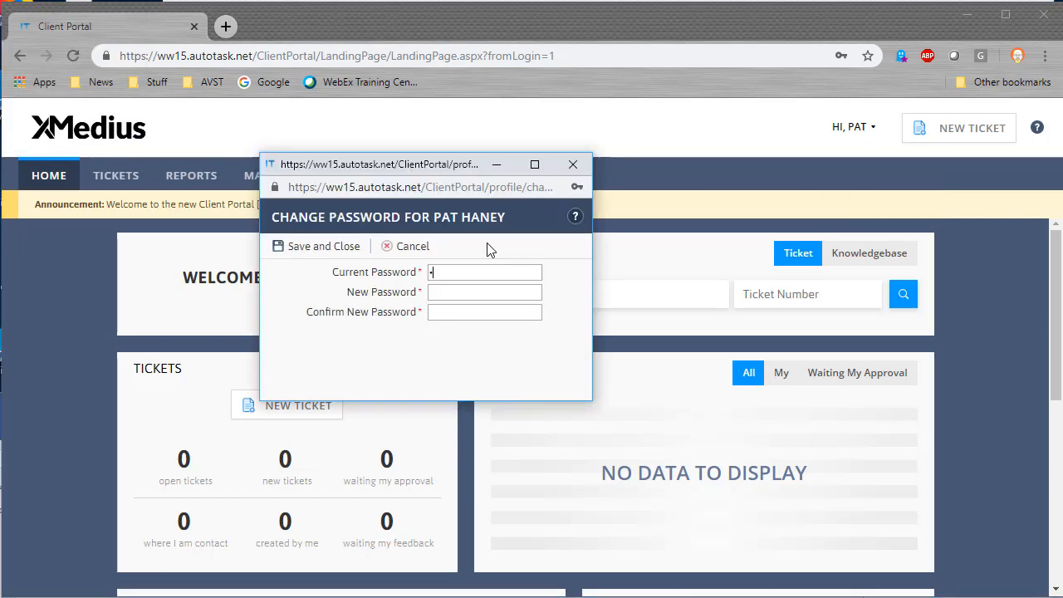
key("Tab")
type("***********")
key("Tab")
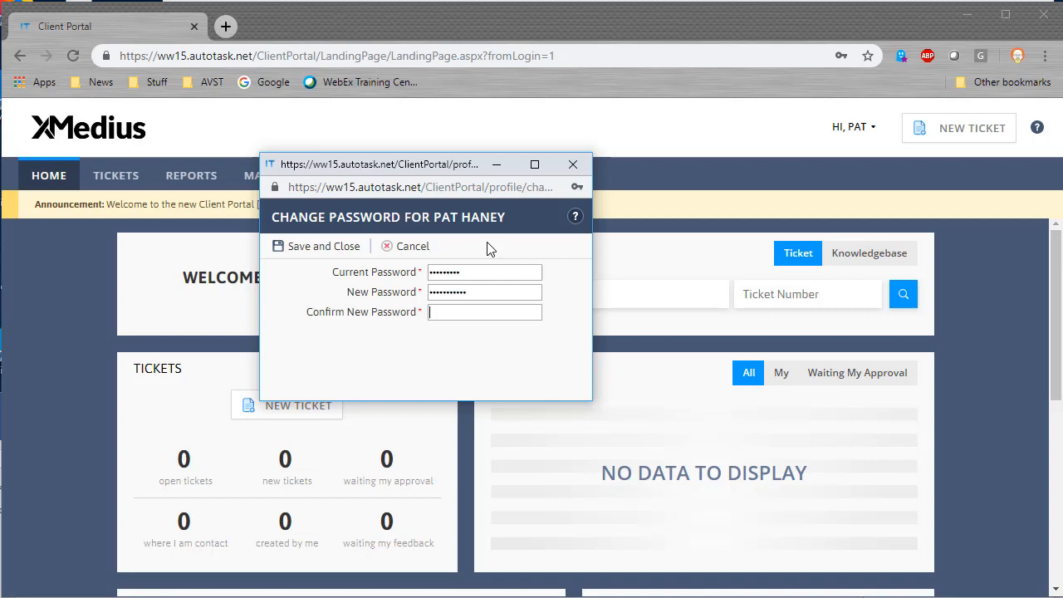
type("***********")
left_click(325, 246)
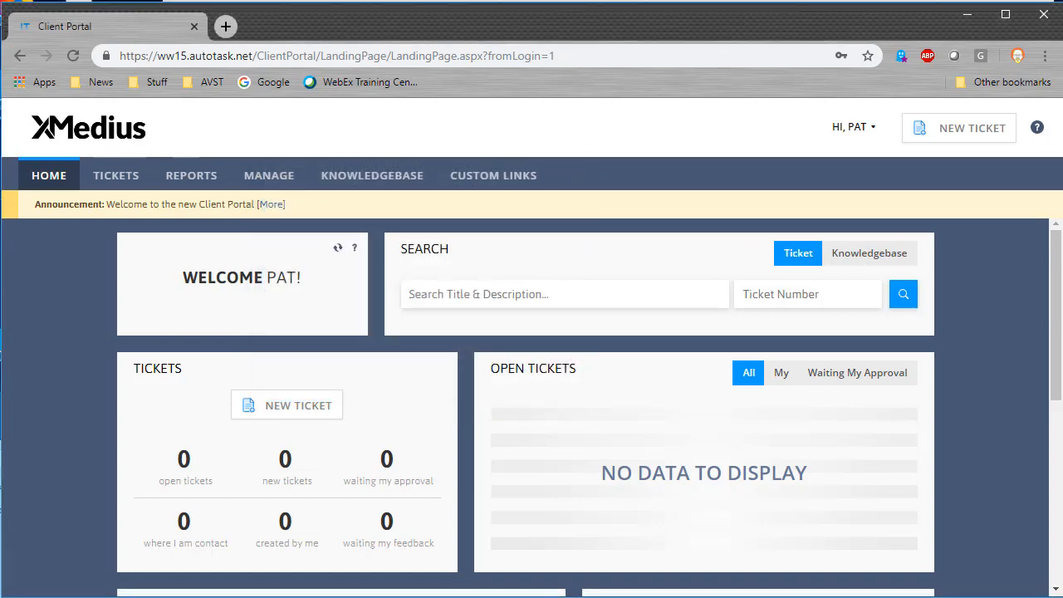
left_click(851, 128)
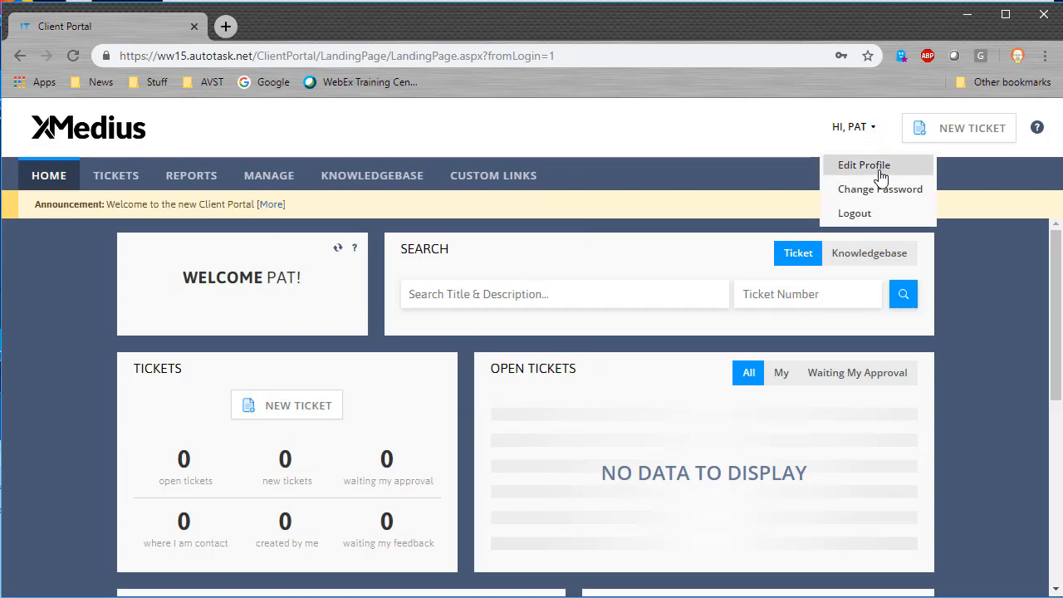
Step: View the User Profile, then close it to return to the home page
left_click(873, 166)
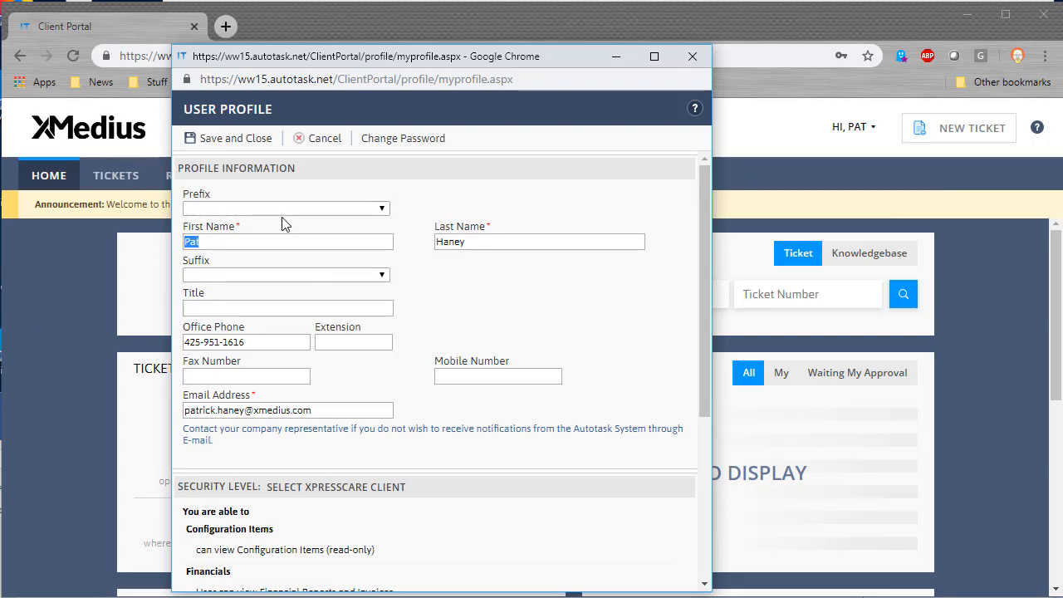
scroll(283, 221, "down", 3)
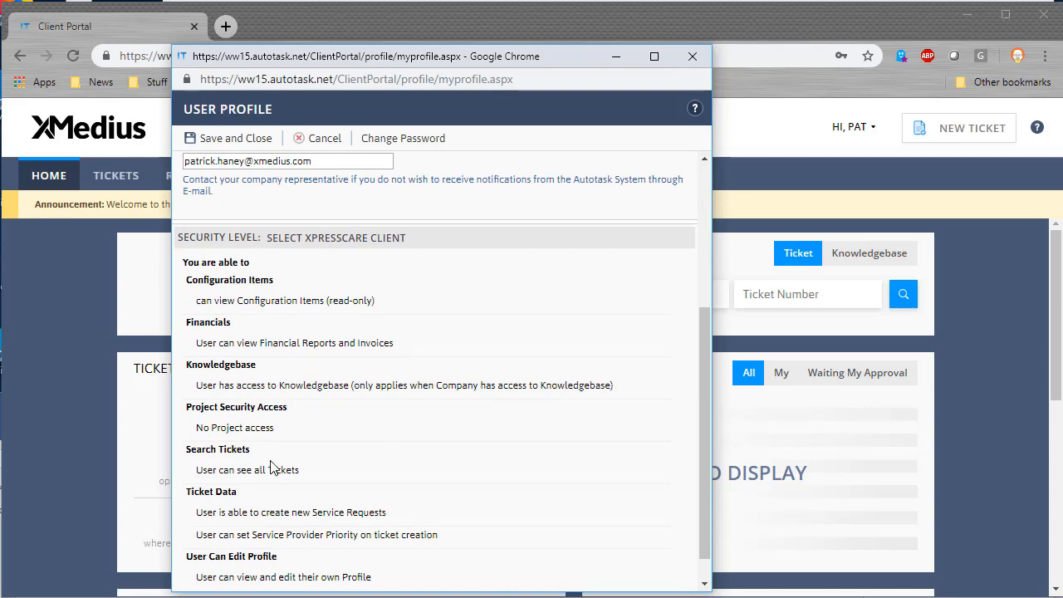
left_click(225, 150)
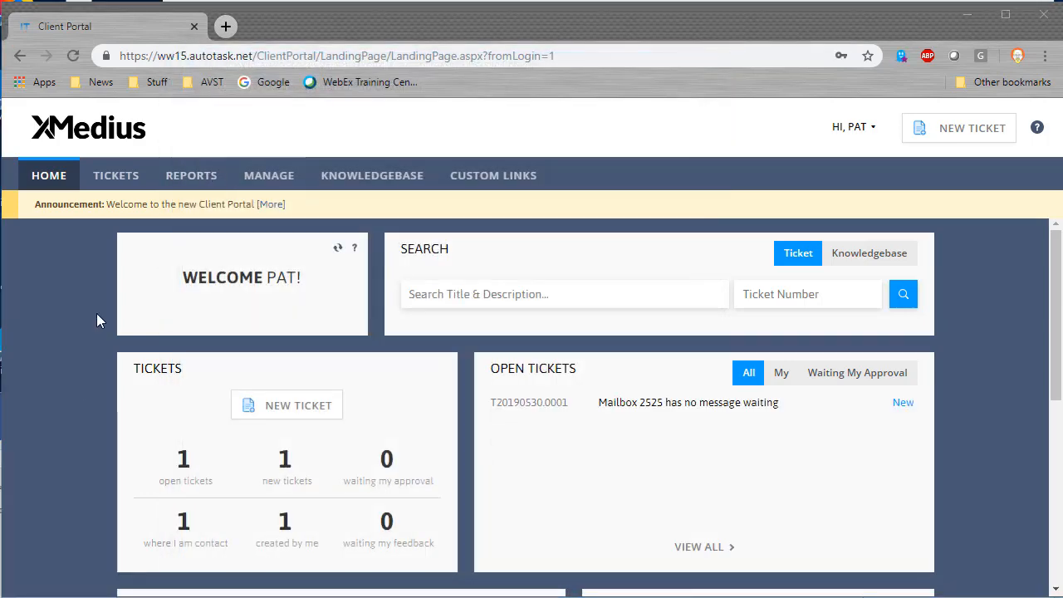
Step: Create a New Ticket from the TICKETS menu and list its request types
mouse_move(91, 181)
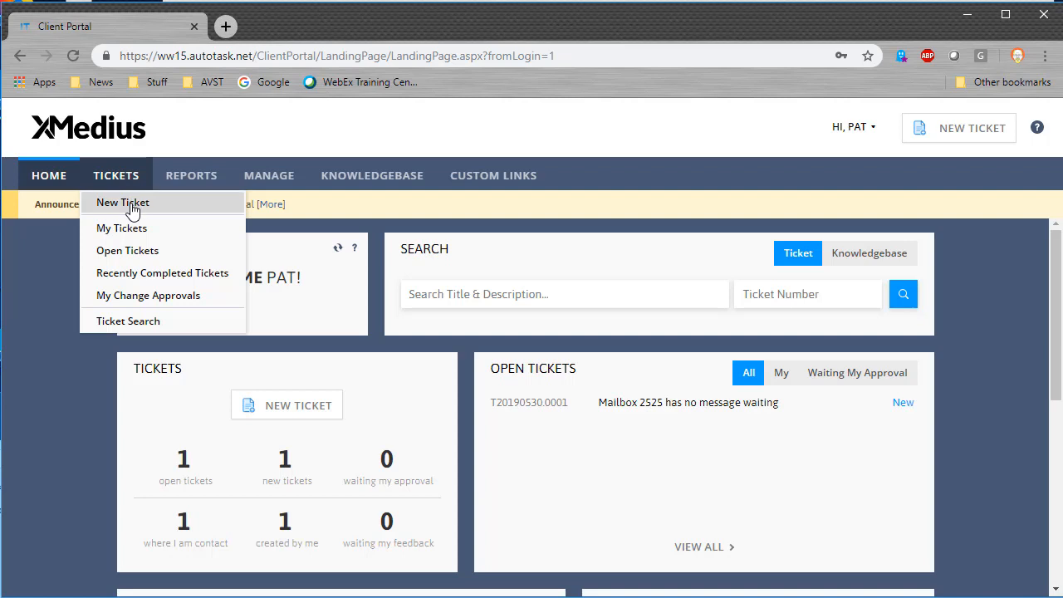
left_click(131, 209)
left_click(347, 180)
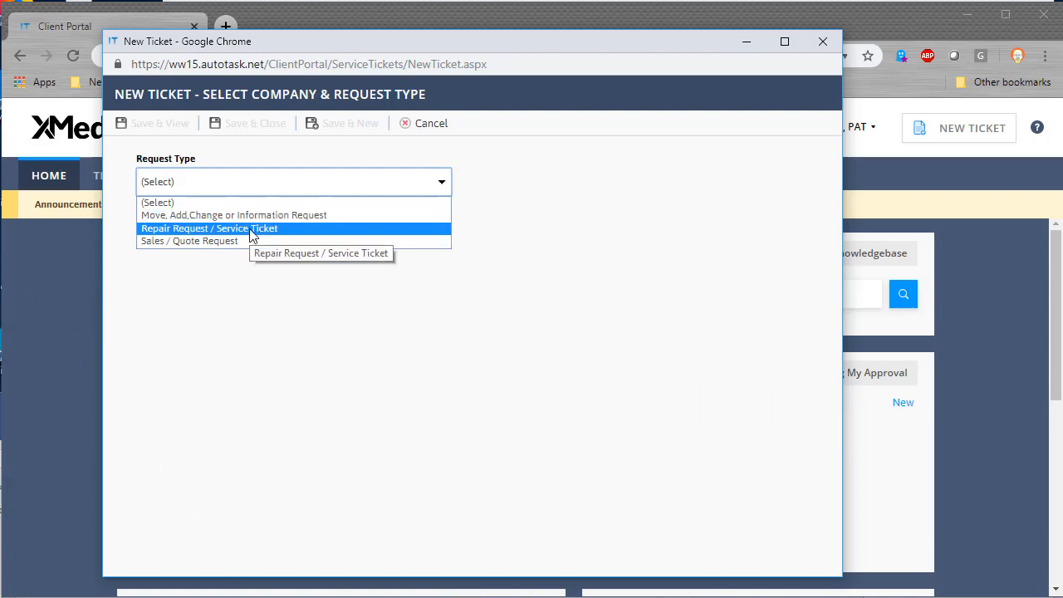
Step: Choose Repair Request / Service Ticket and title it 'Email Notifications aren't working on MBX 2625'
left_click(251, 228)
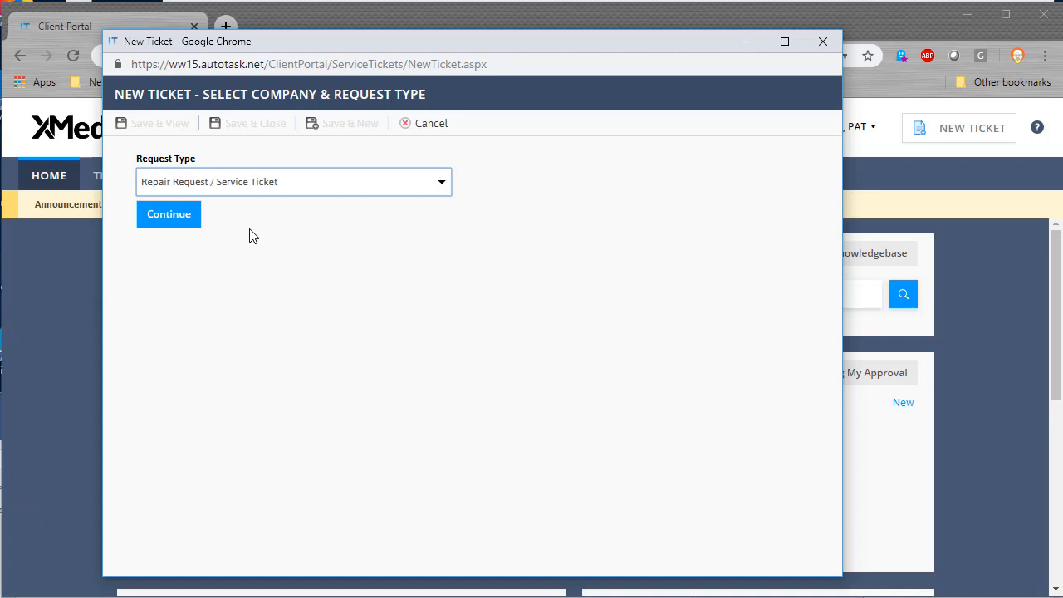
left_click(173, 218)
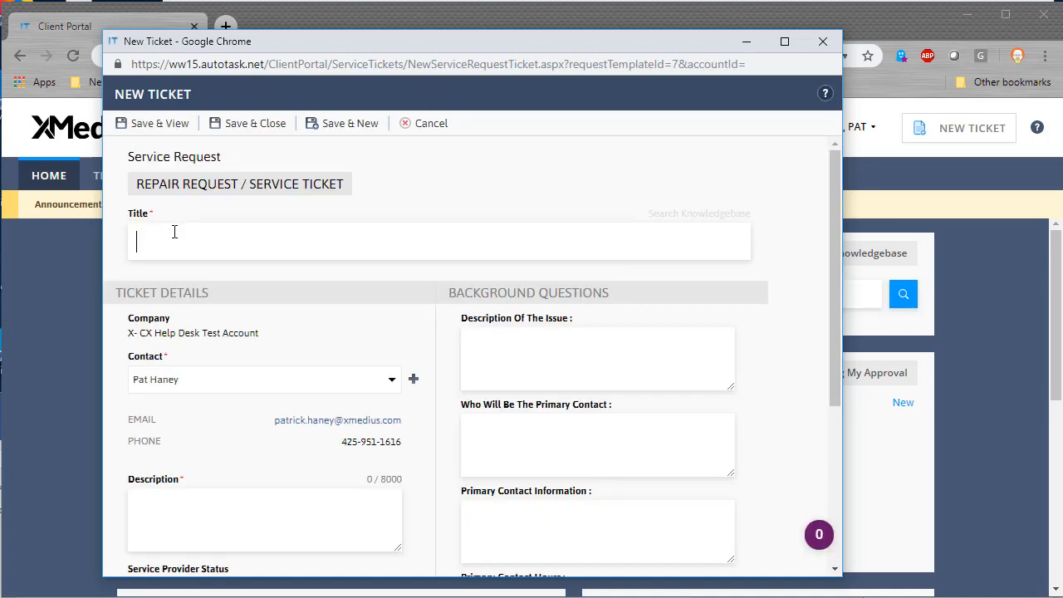
left_click(185, 231)
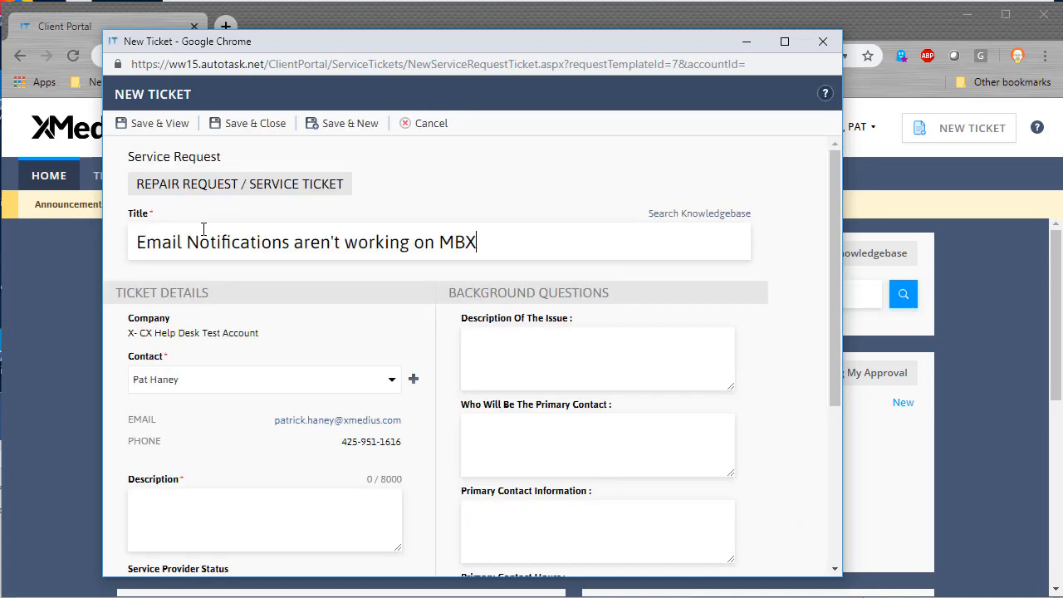
type("2625")
Step: Copy the title into the Description and append 'This used to work.'
left_click_drag(525, 242, 141, 245)
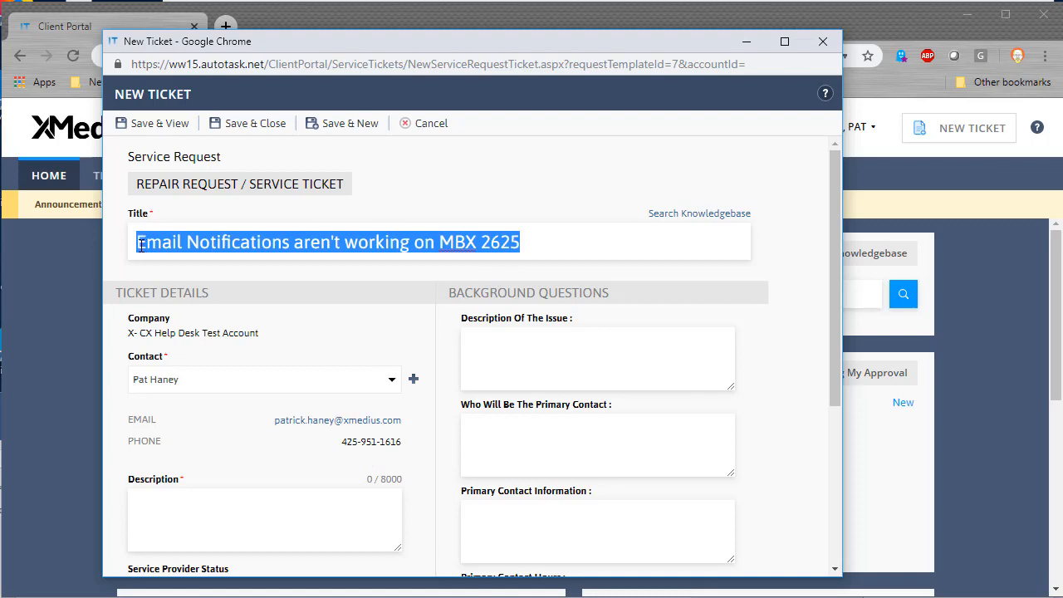
key("ctrl+c")
left_click(319, 507)
key("ctrl+v")
type(". ")
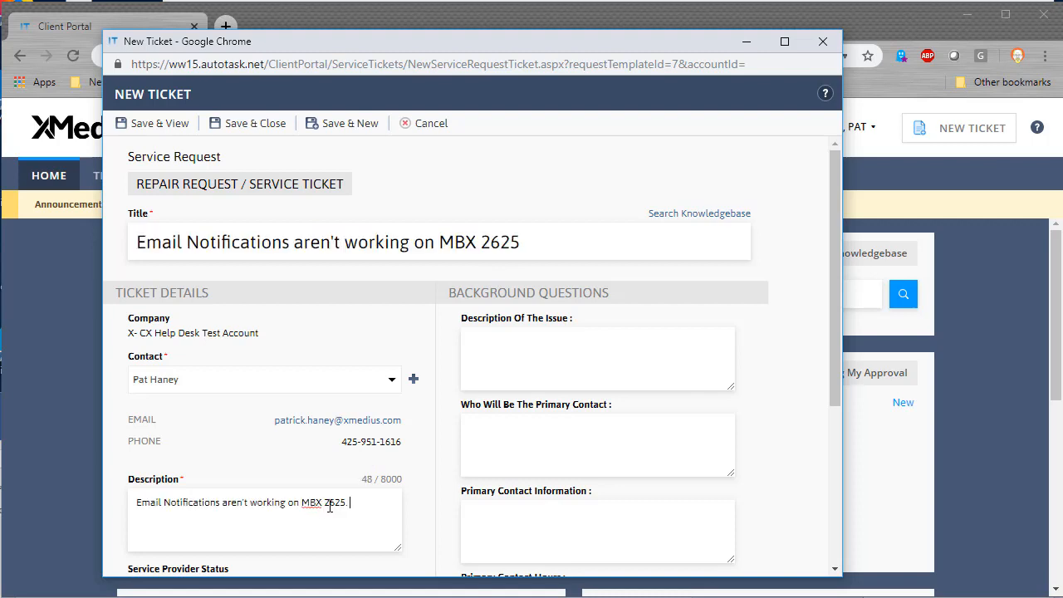
type("This used to work.")
Step: Choose Low in the Service Provider Priority dropdown
scroll(371, 506, "down", 2)
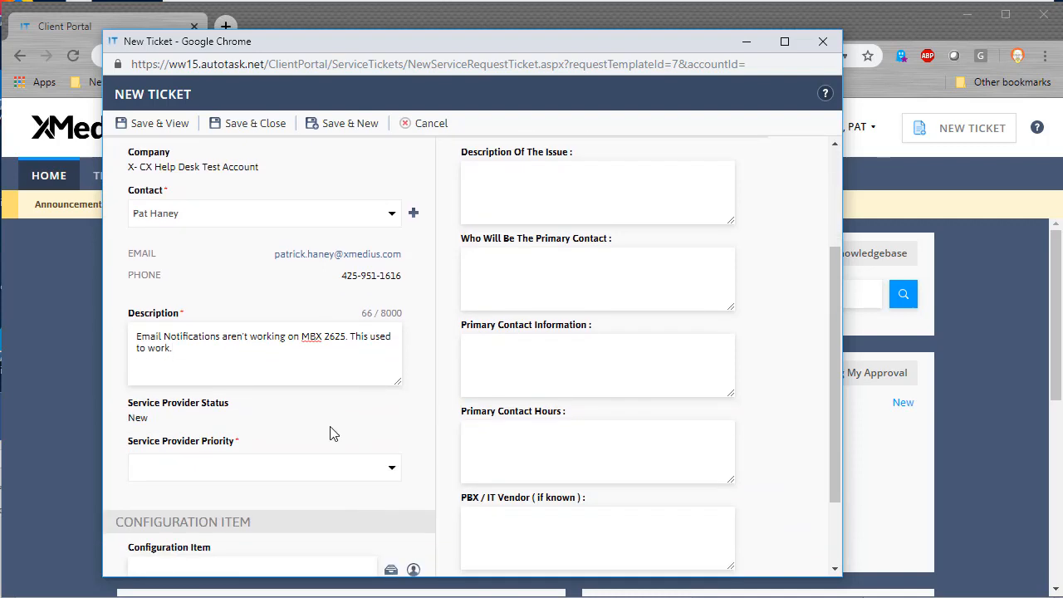
left_click(382, 478)
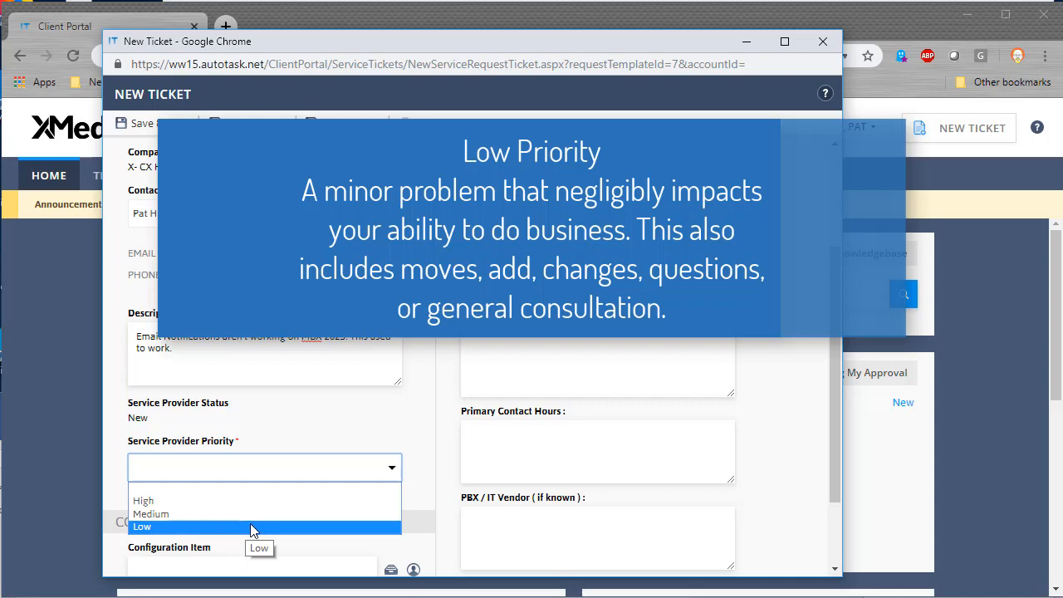
left_click(239, 528)
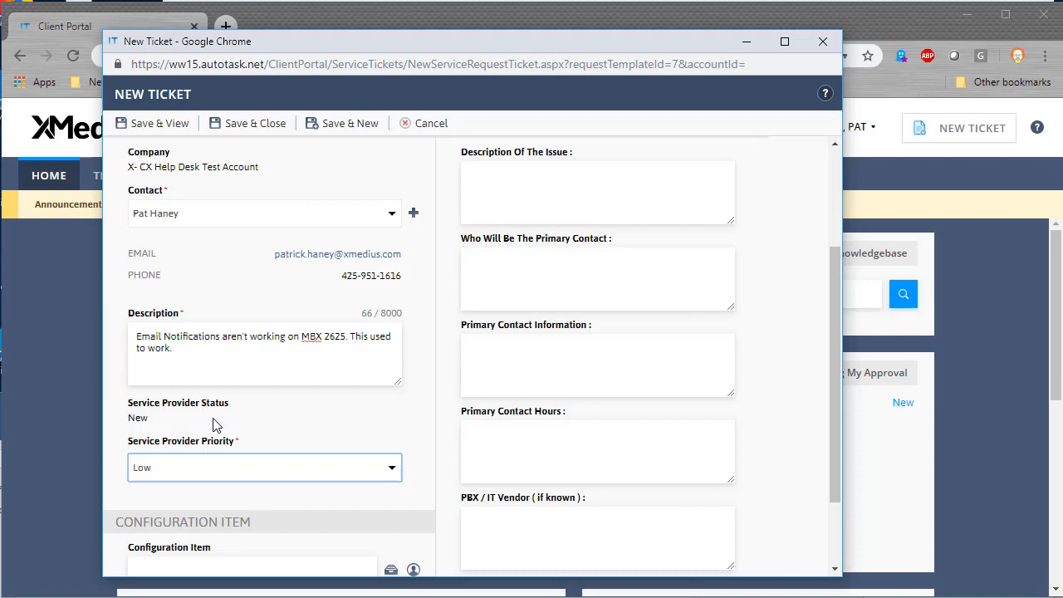
scroll(236, 411, "down", 2)
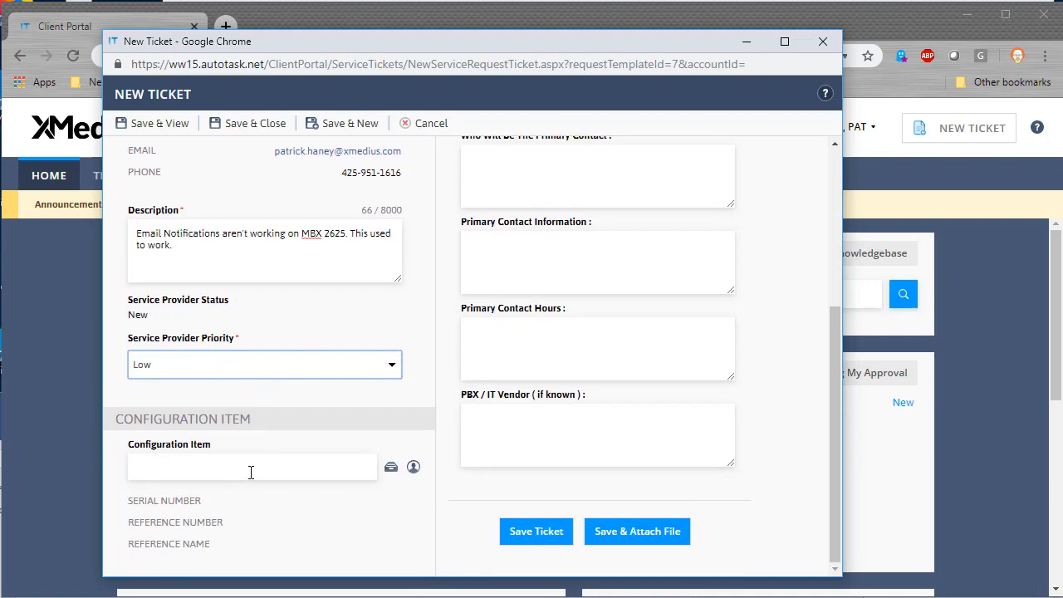
Step: Pick 'Select XpressCare - CX-E 1 year' from the Configuration Item lookup
left_click(390, 470)
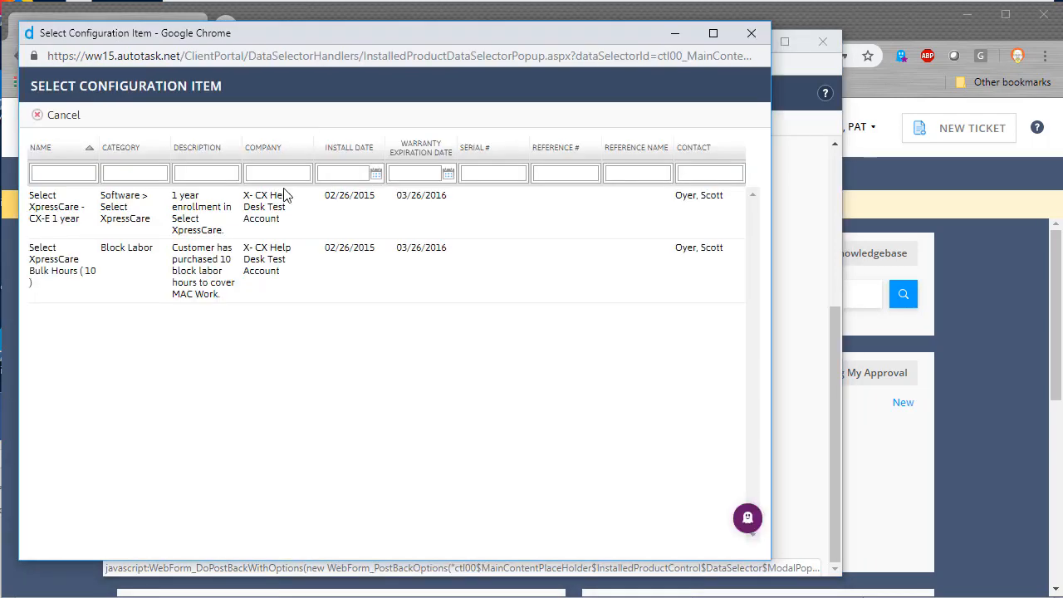
left_click(272, 212)
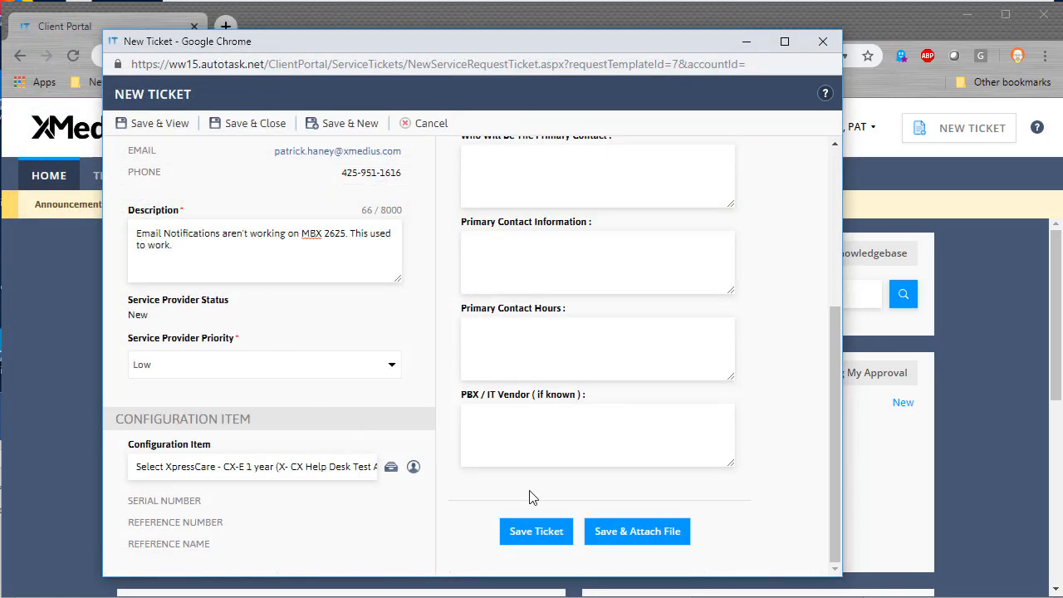
scroll(532, 490, "up", 5)
scroll(540, 243, "down", 1)
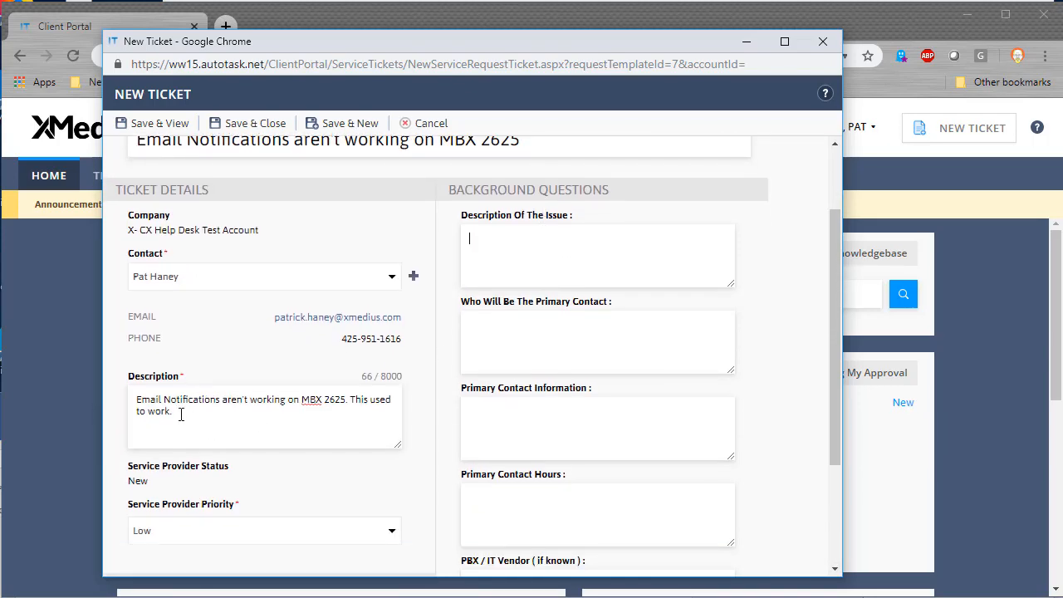
Step: Copy the ticket description into the Description Of The Issue field
left_click_drag(181, 415, 133, 400)
key("ctrl+c")
left_click(510, 241)
key("ctrl+v")
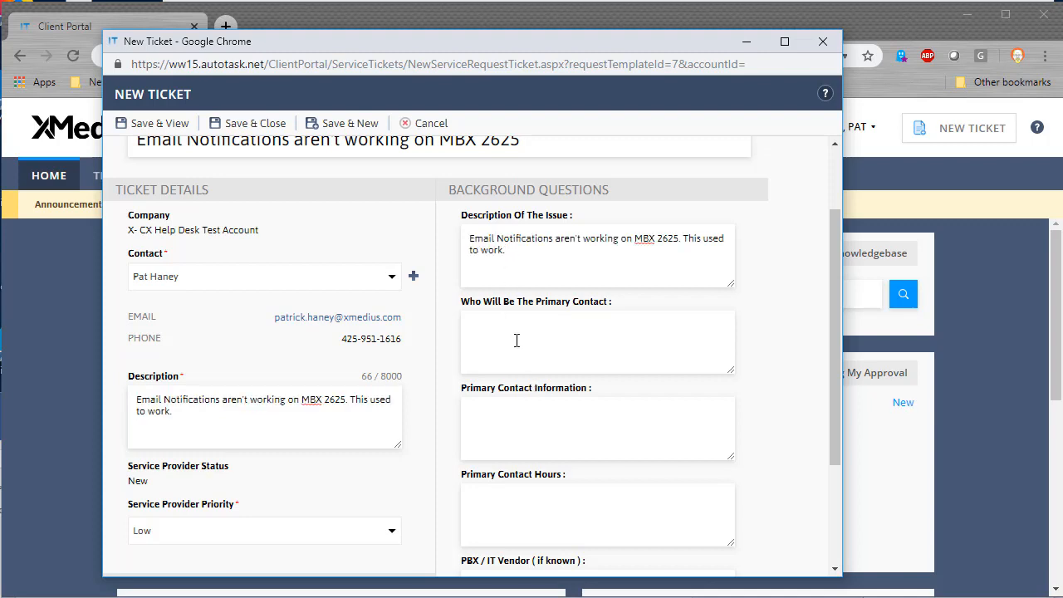
Step: Enter 'Me' as primary contact and a call-my-mobile number as contact information
left_click(516, 340)
type("Me")
left_click(533, 430)
type("Call my mobile at 425-555-1212")
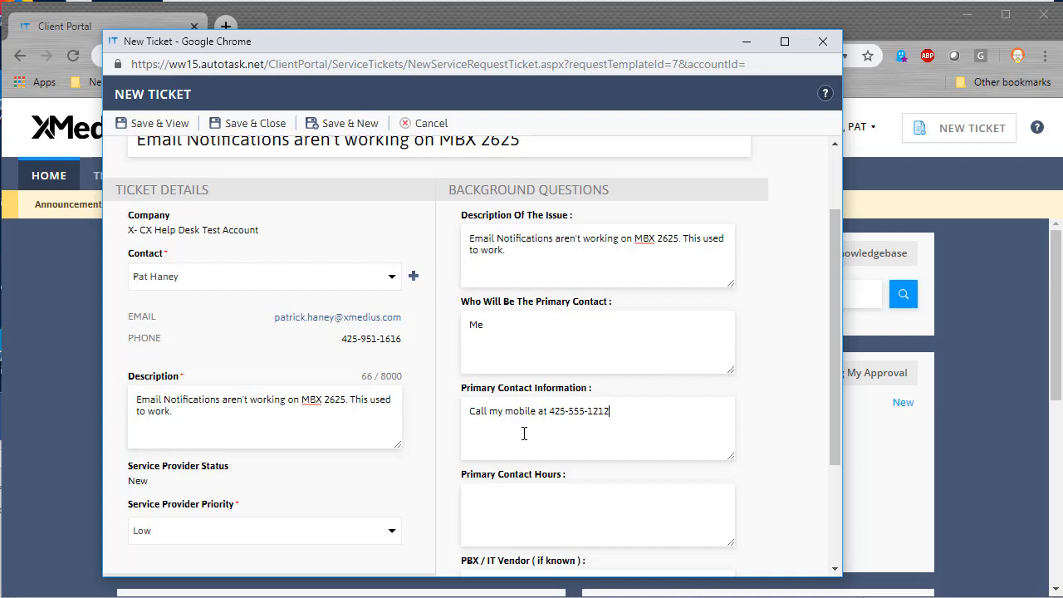
scroll(535, 431, "down", 1)
left_click(504, 418)
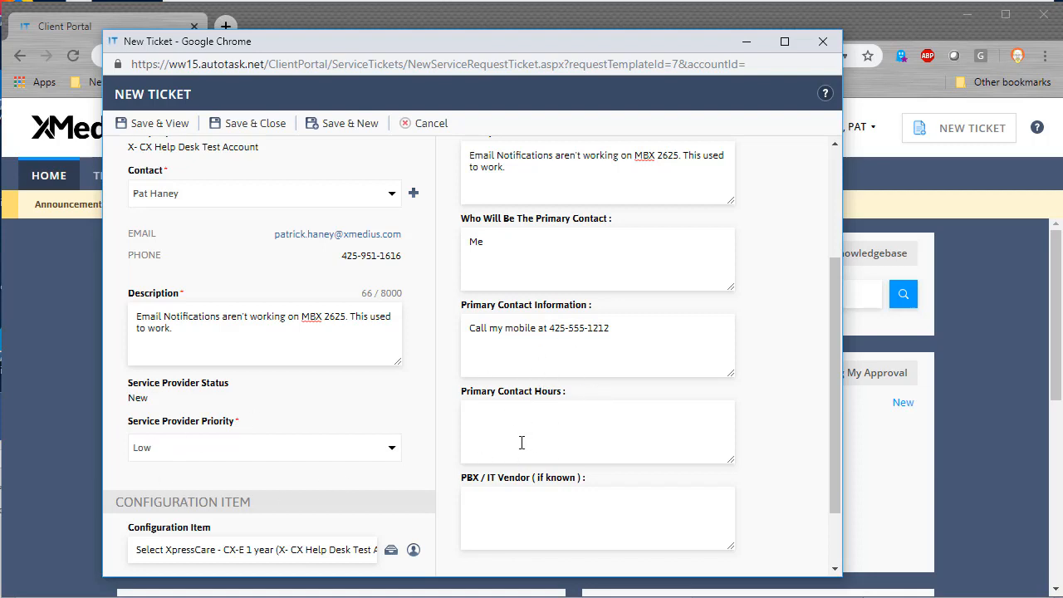
scroll(522, 449, "down", 1)
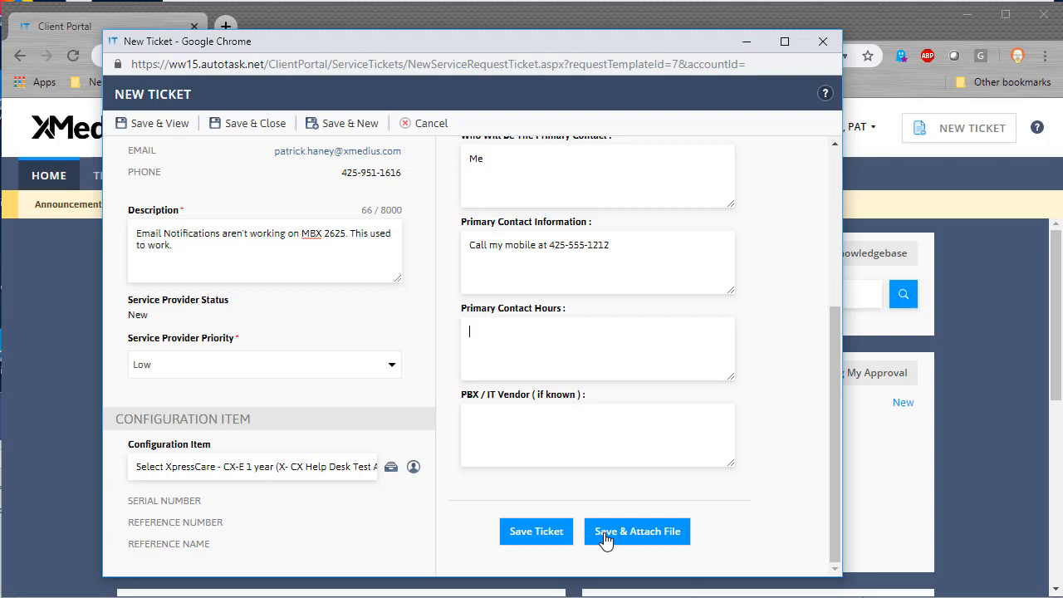
left_click(517, 532)
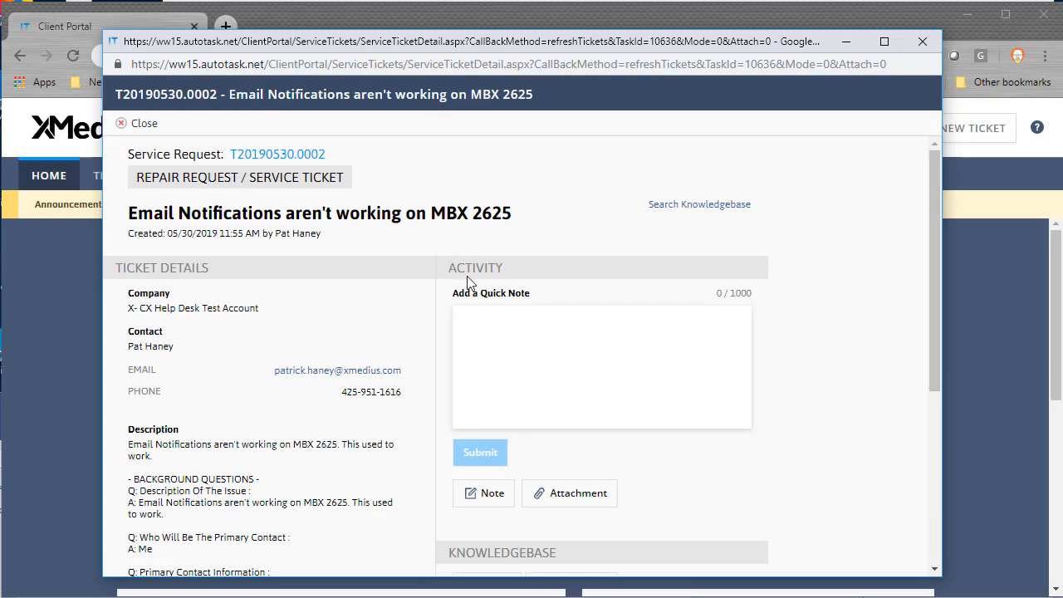
scroll(482, 304, "down", 1)
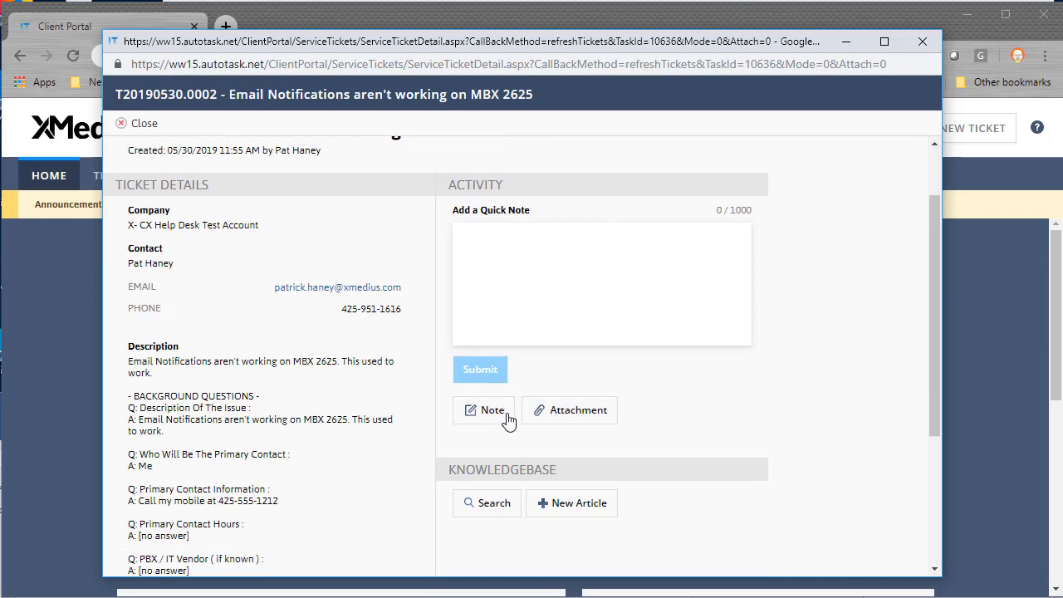
scroll(345, 326, "down", 3)
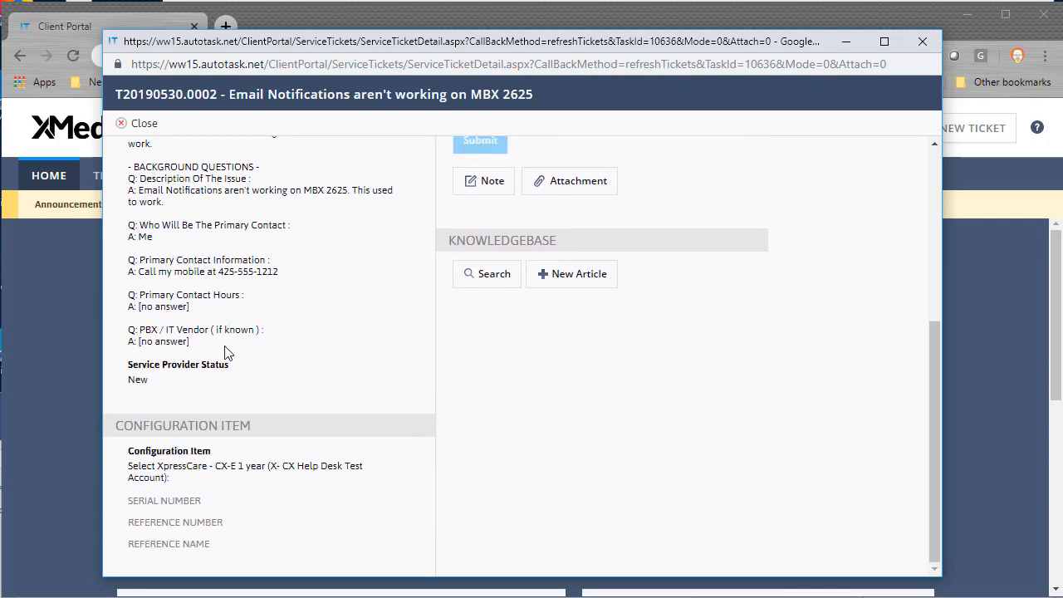
scroll(225, 349, "up", 4)
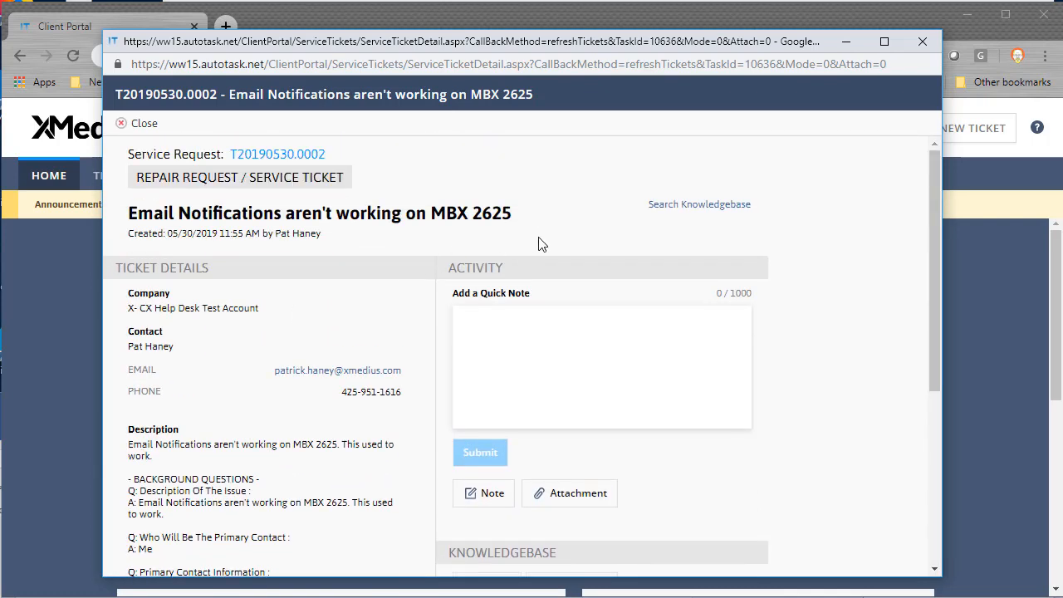
scroll(535, 242, "down", 2)
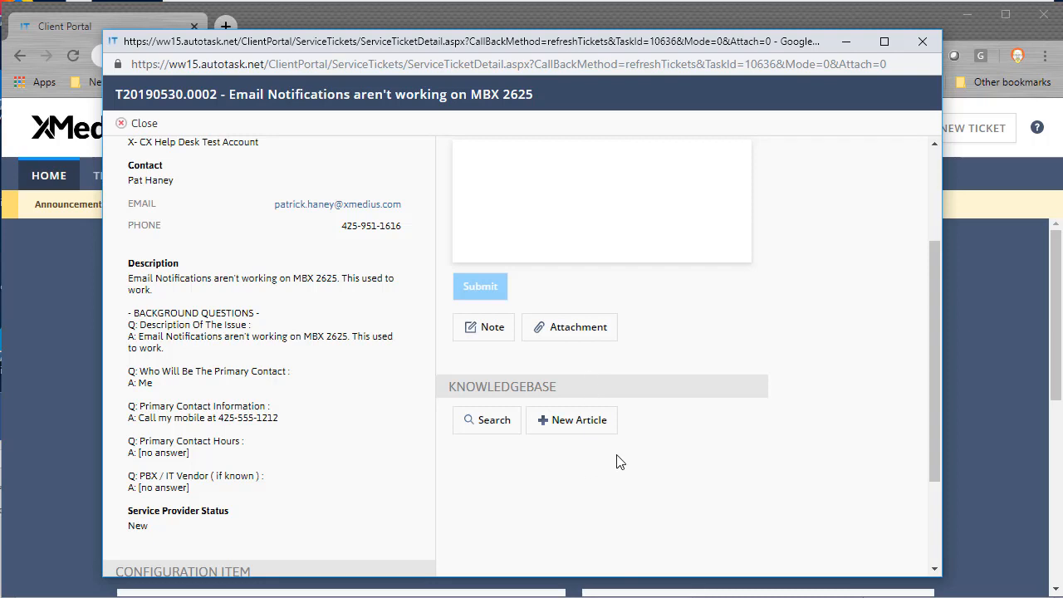
scroll(619, 462, "up", 2)
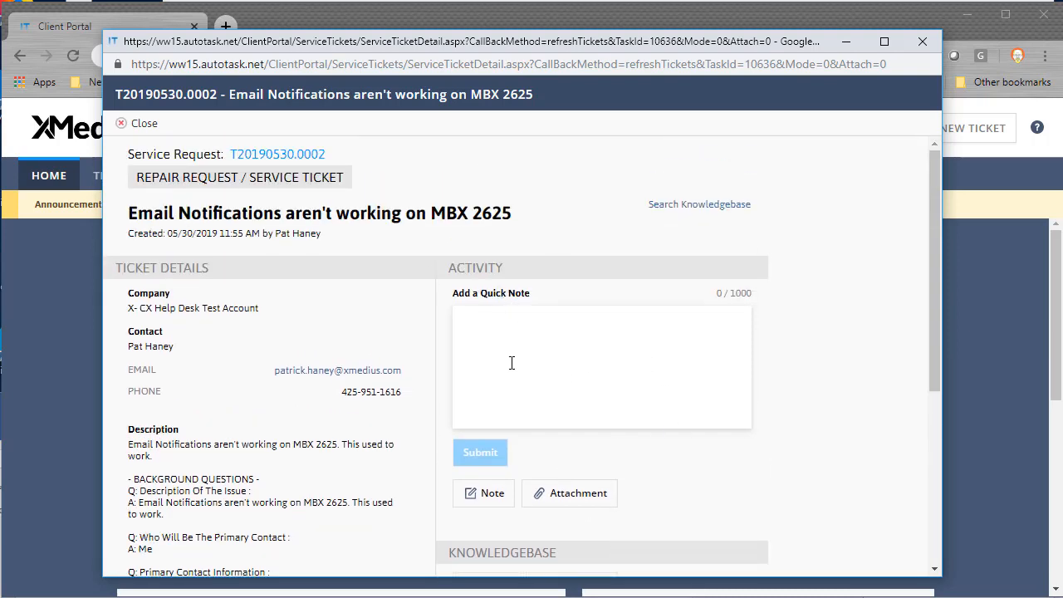
scroll(532, 432, "down", 1)
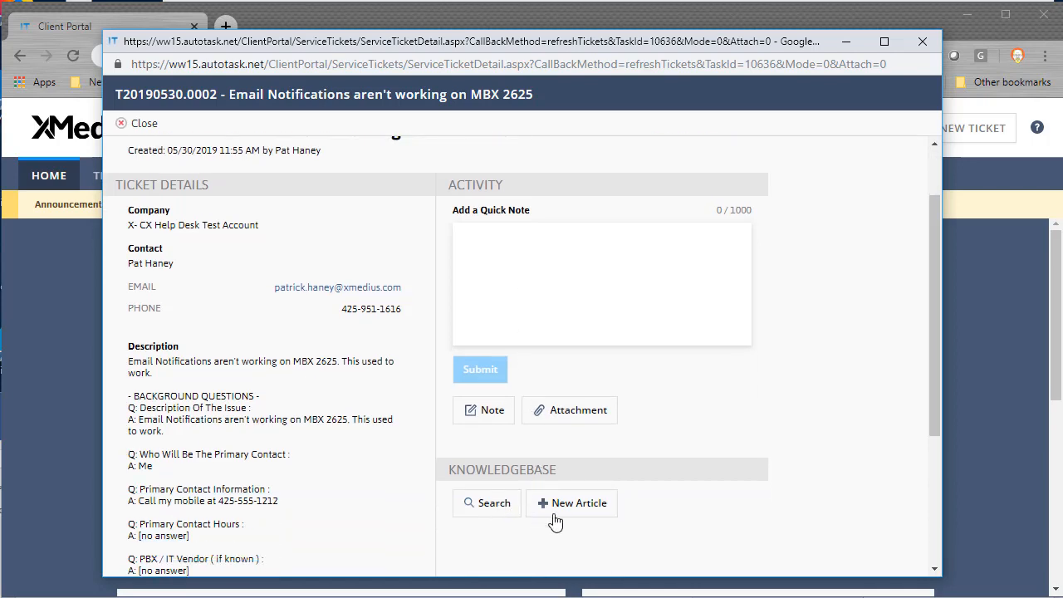
scroll(546, 432, "up", 1)
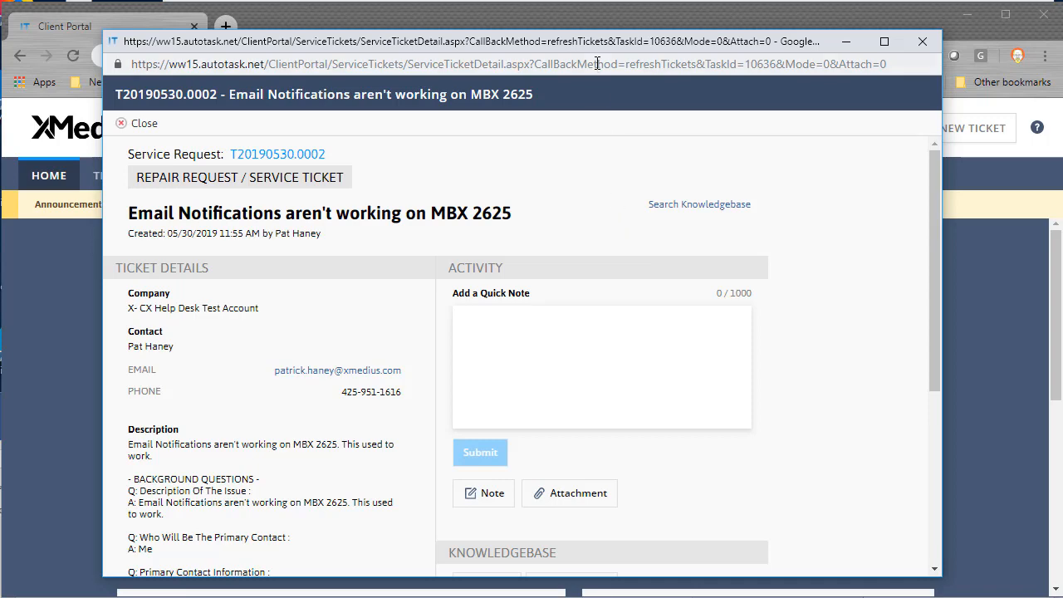
mouse_move(610, 46)
left_mouse_down()
mouse_move(534, 209)
mouse_move(590, 102)
mouse_move(603, 25)
mouse_move(599, 35)
left_mouse_up()
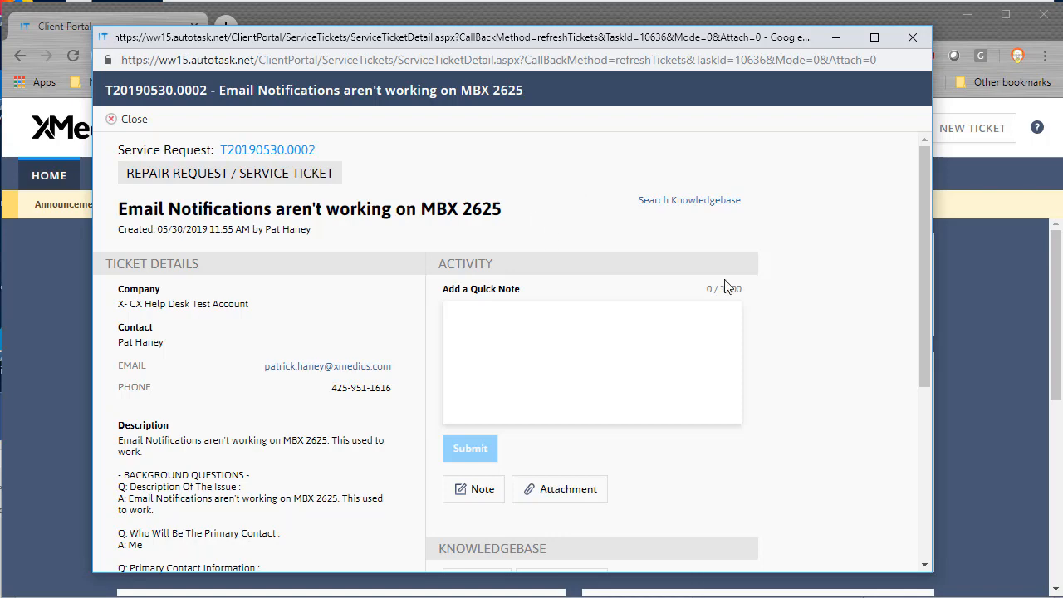
scroll(601, 318, "down", 2)
scroll(593, 325, "up", 1)
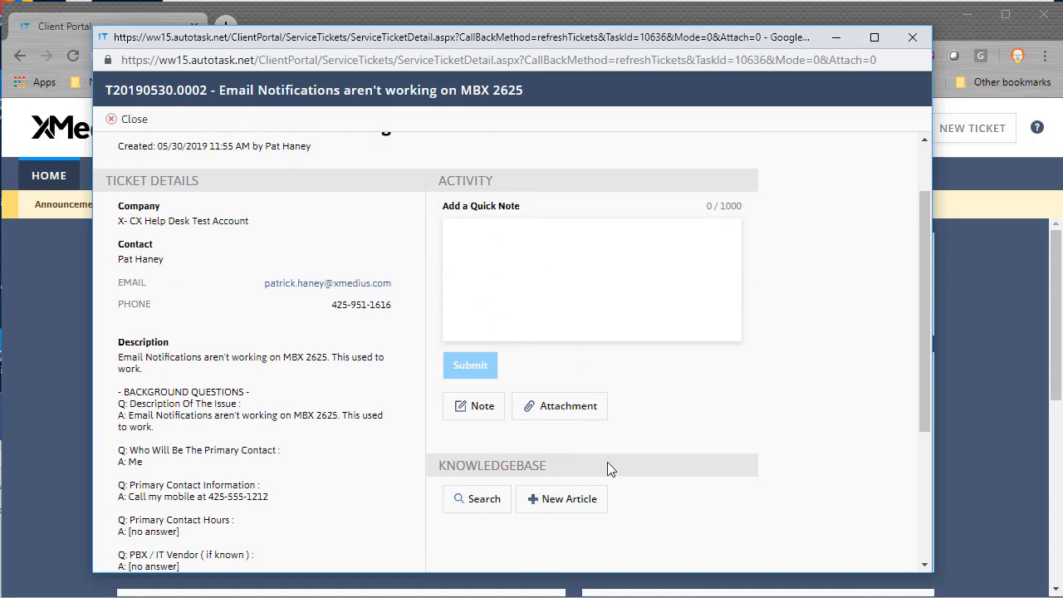
scroll(598, 457, "up", 1)
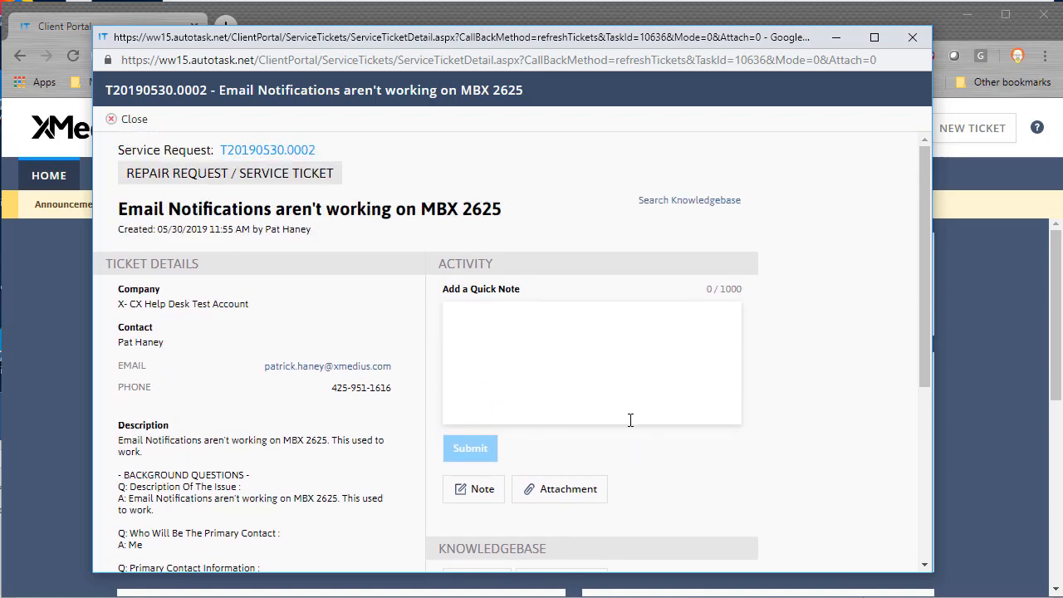
left_click(139, 122)
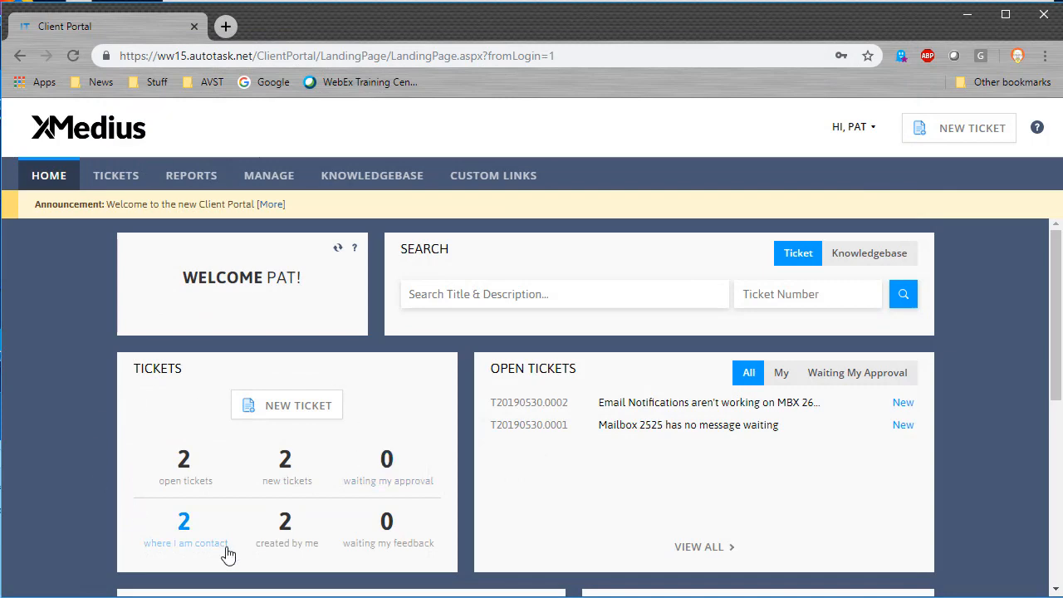
scroll(416, 498, "down", 3)
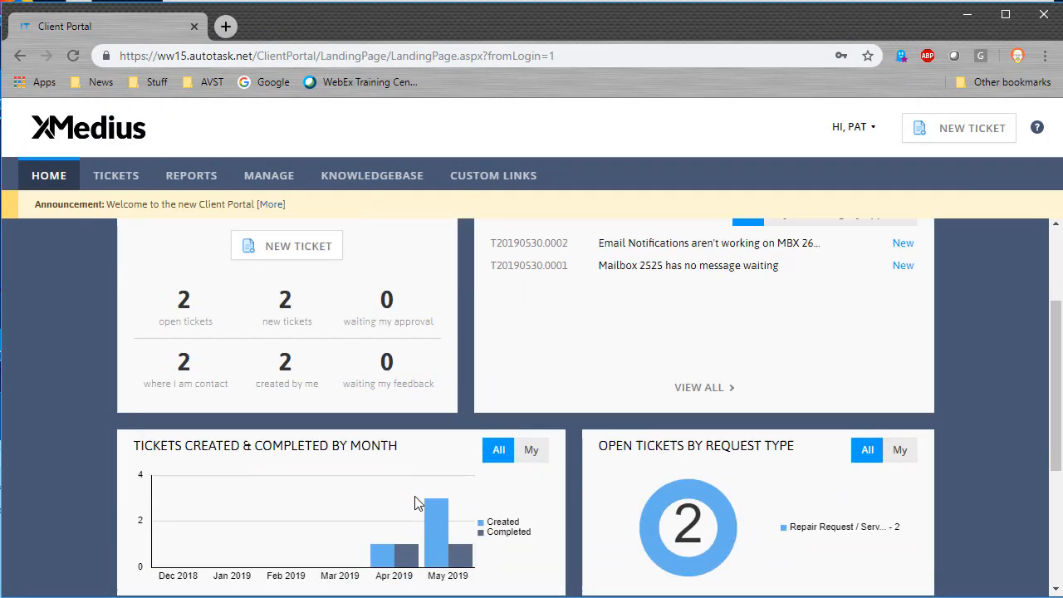
scroll(415, 498, "up", 3)
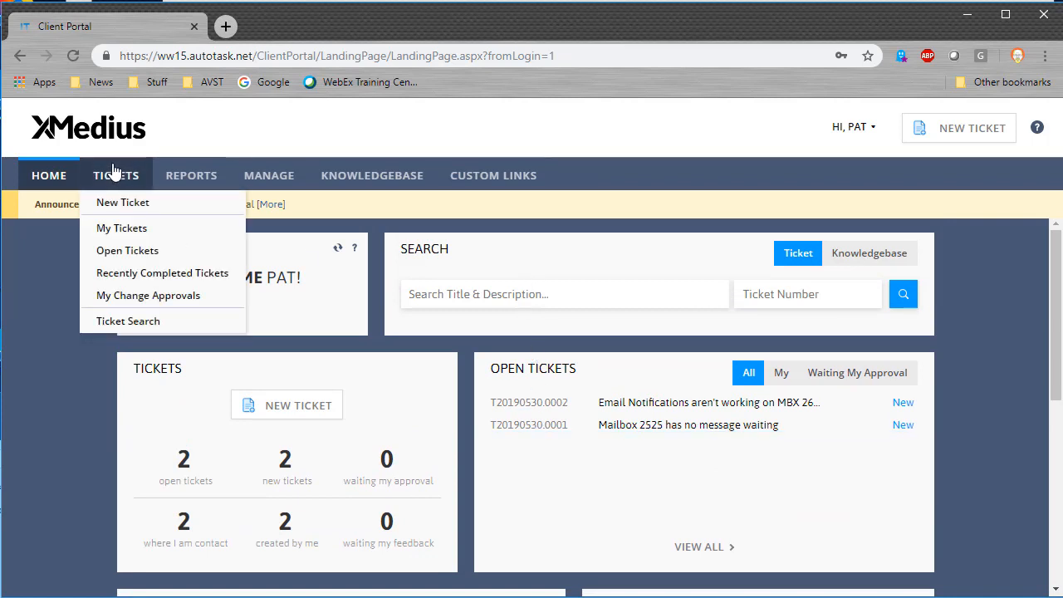
left_click(536, 404)
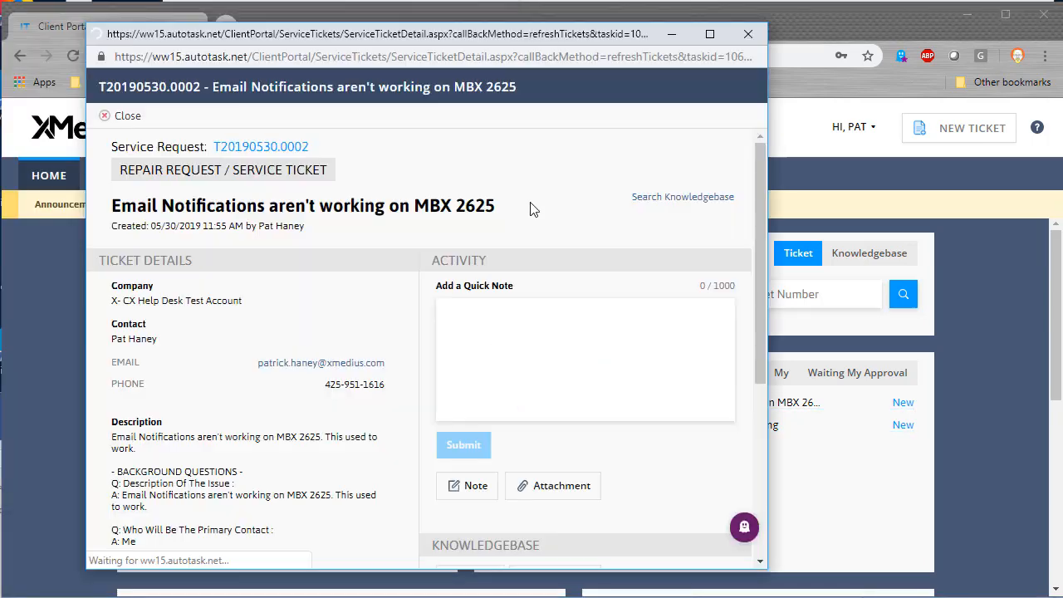
scroll(551, 349, "down", 3)
scroll(512, 218, "up", 3)
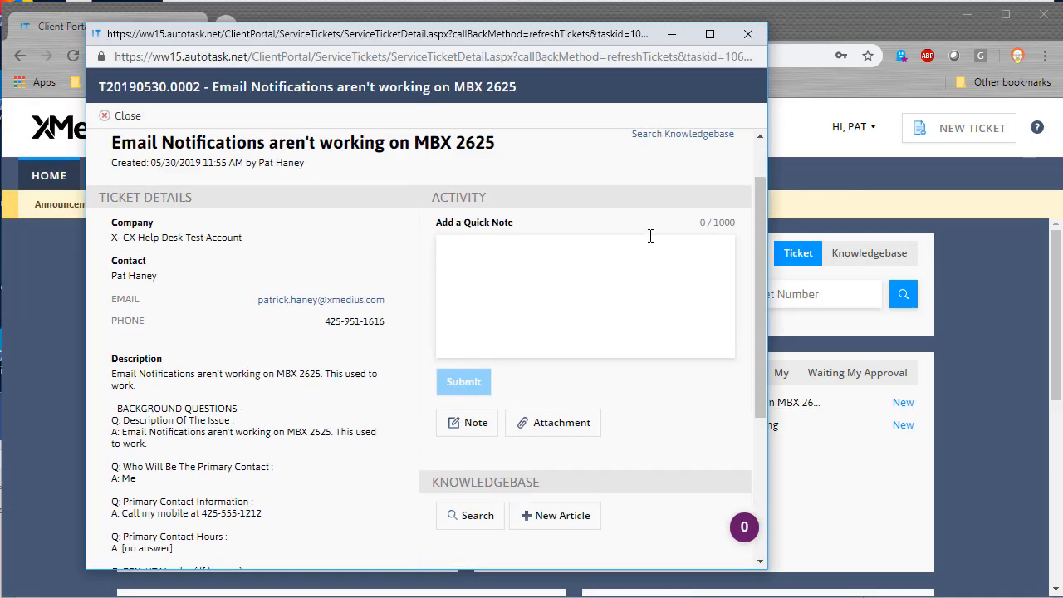
left_click(748, 34)
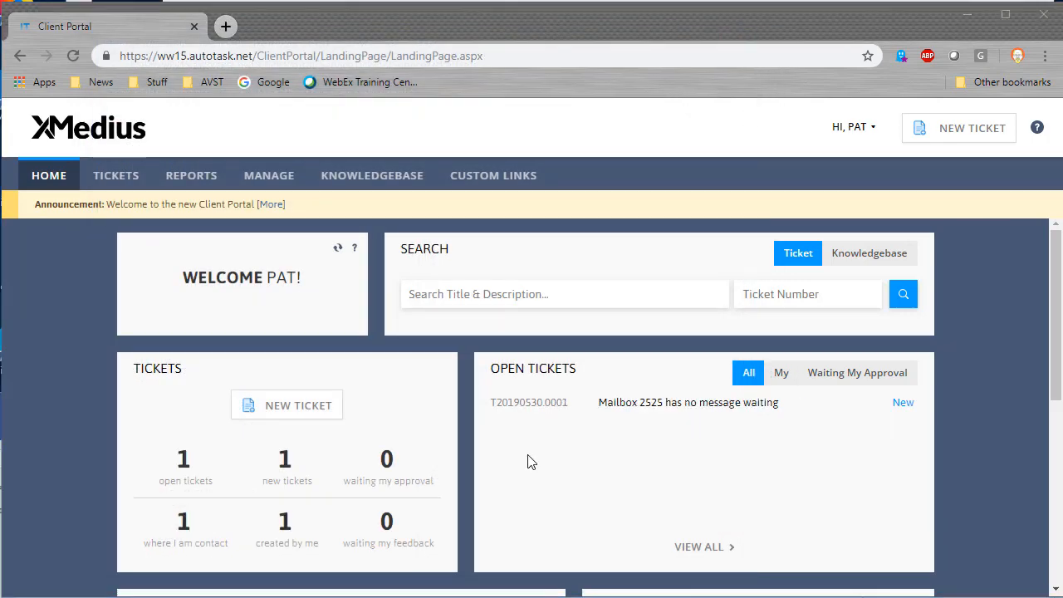
mouse_move(195, 178)
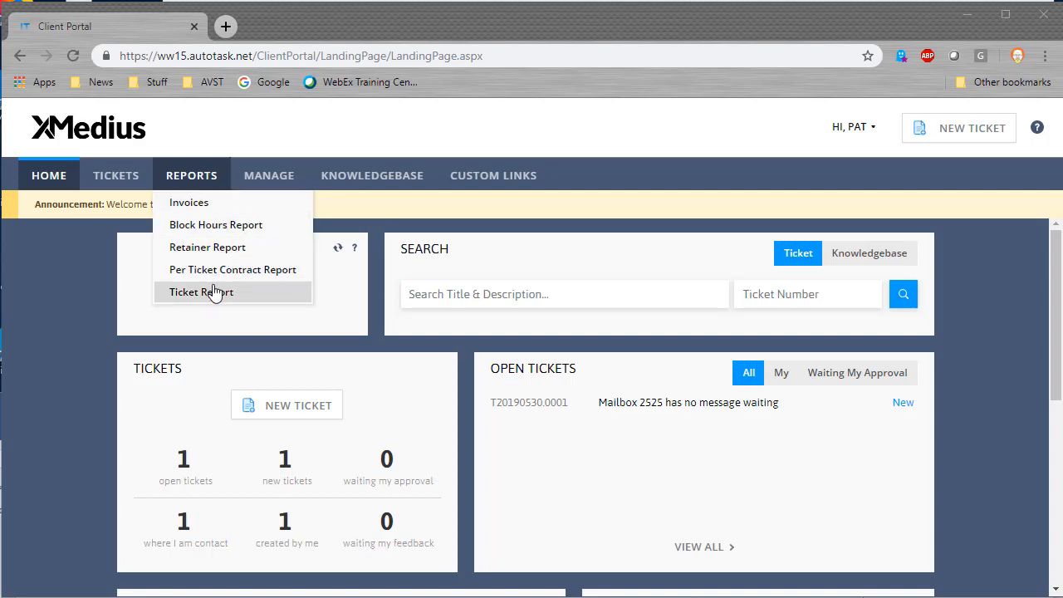
Step: Generate the Block Hours Report for 04/30/2019–05/30/2019, showing 0.00 available hours, then close it
left_click(224, 231)
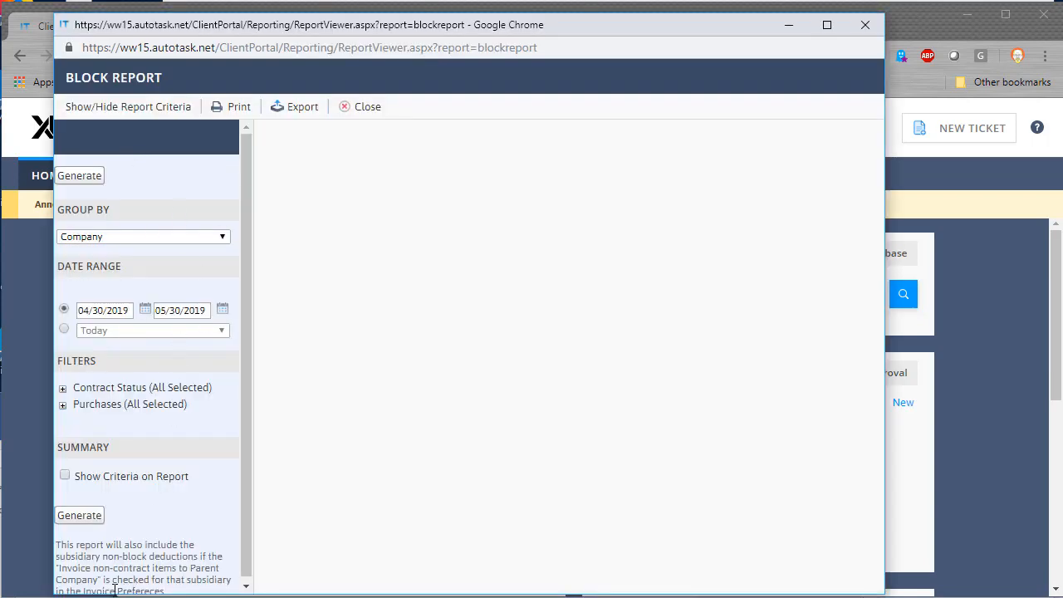
left_click(104, 515)
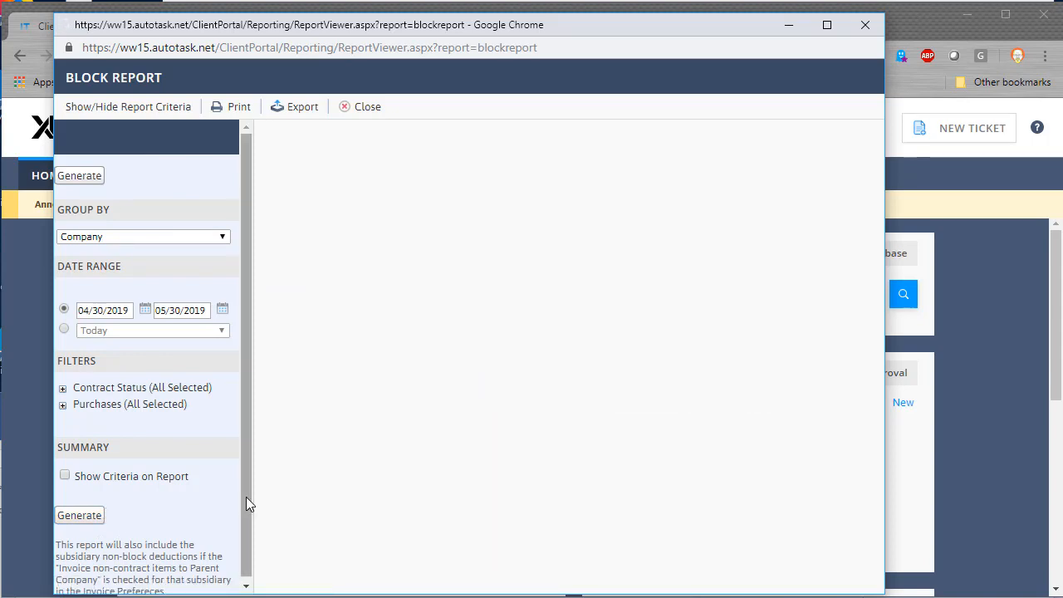
left_click(91, 514)
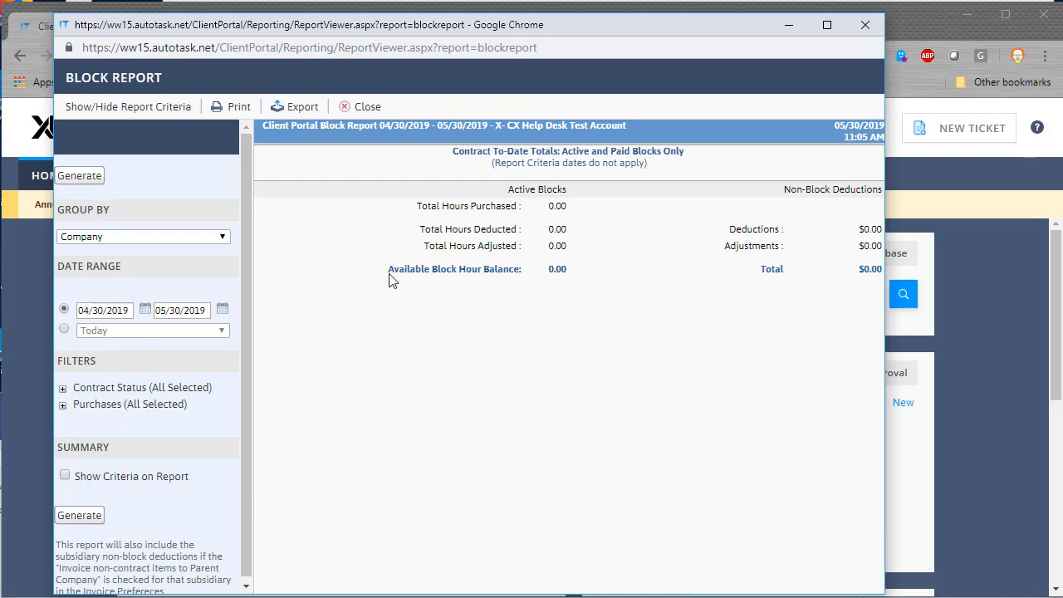
left_click(353, 106)
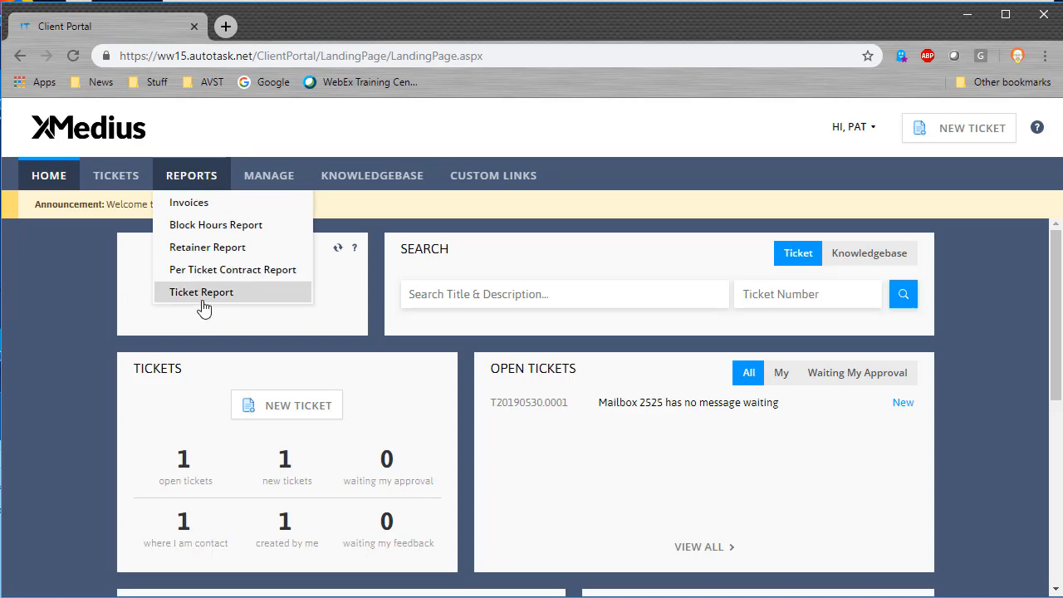
Step: Generate the Ticket Report for 04/30/2019–05/30/2019, export it as report (1).xls, and close it
left_click(201, 302)
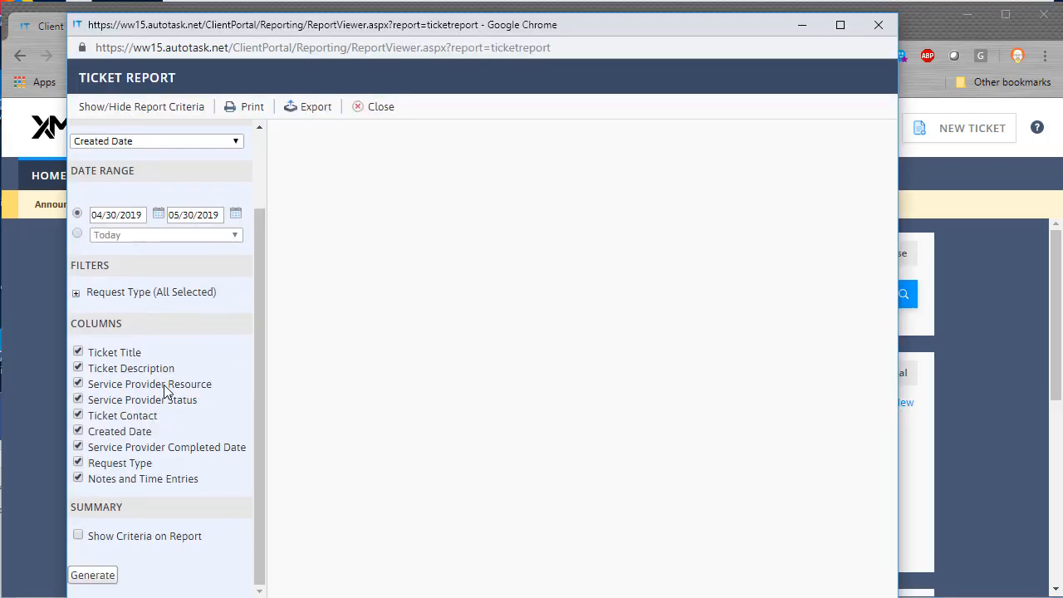
left_click(97, 576)
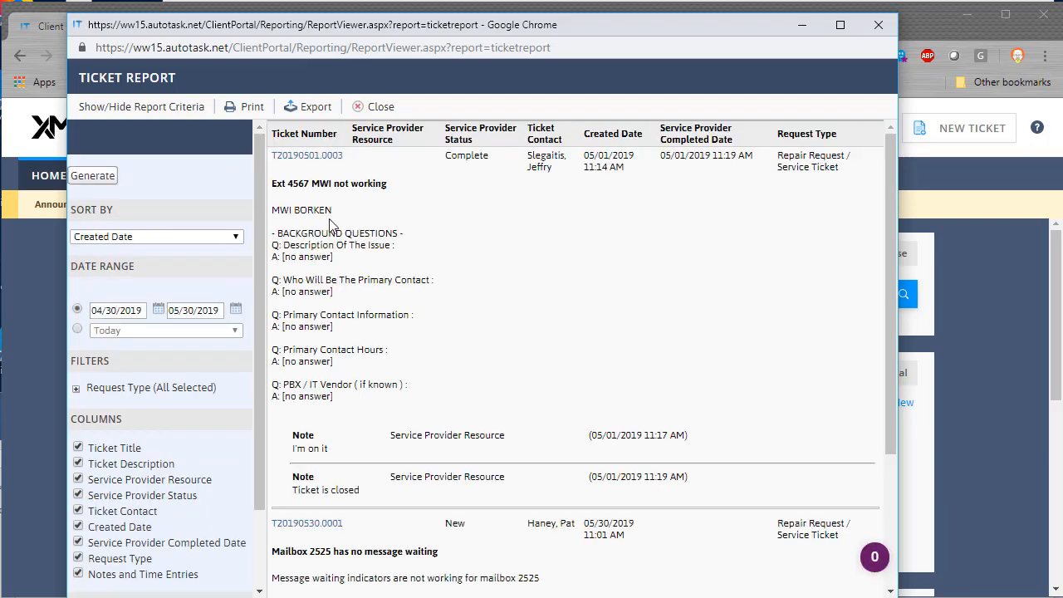
scroll(324, 177, "down", 3)
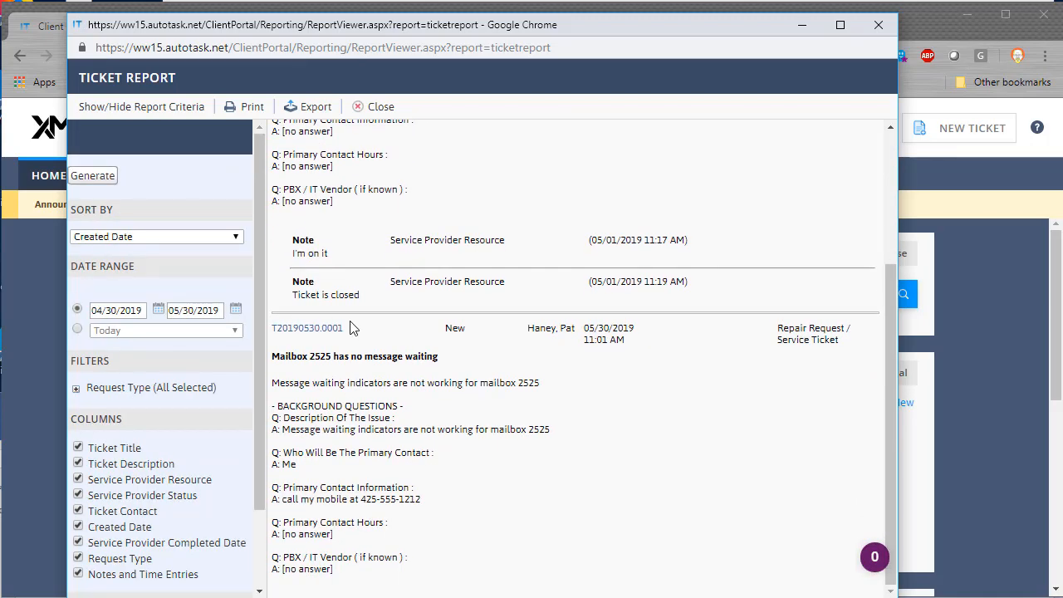
scroll(357, 342, "up", 3)
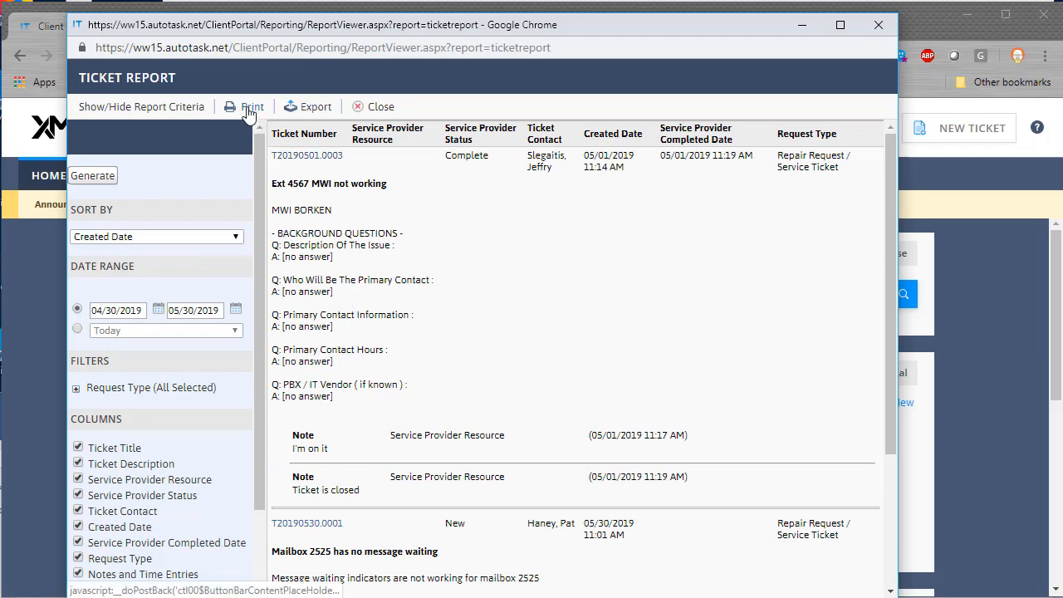
left_click(309, 108)
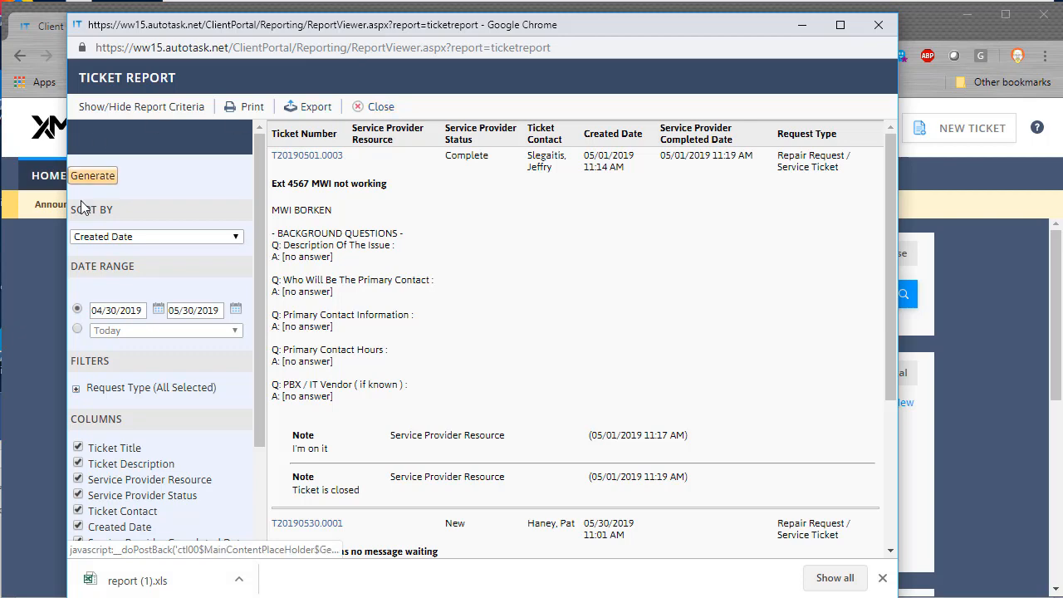
left_click(378, 108)
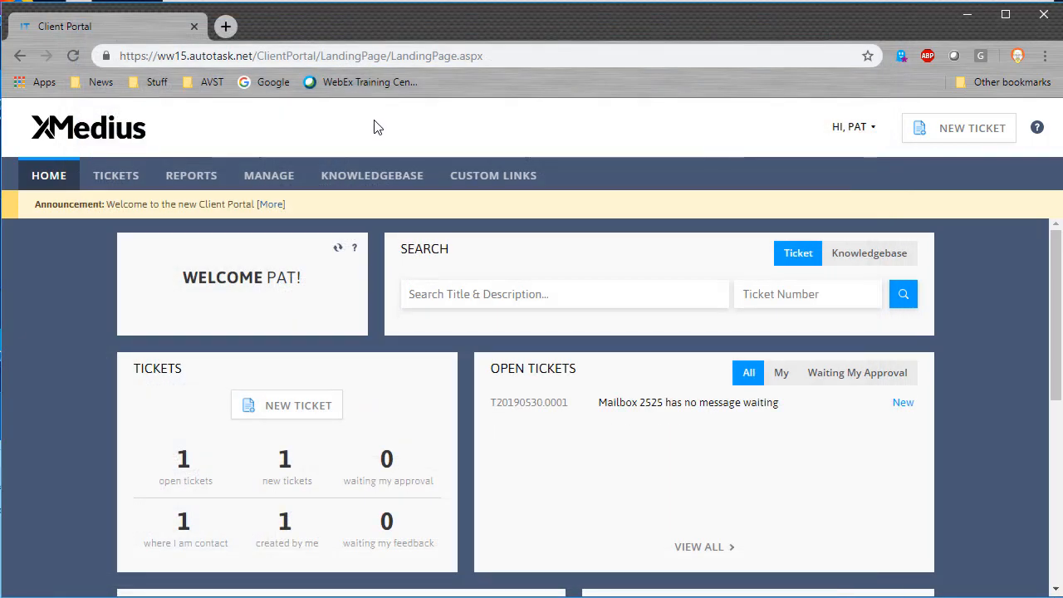
Step: Log out from the HI, PAT account menu
left_click(859, 131)
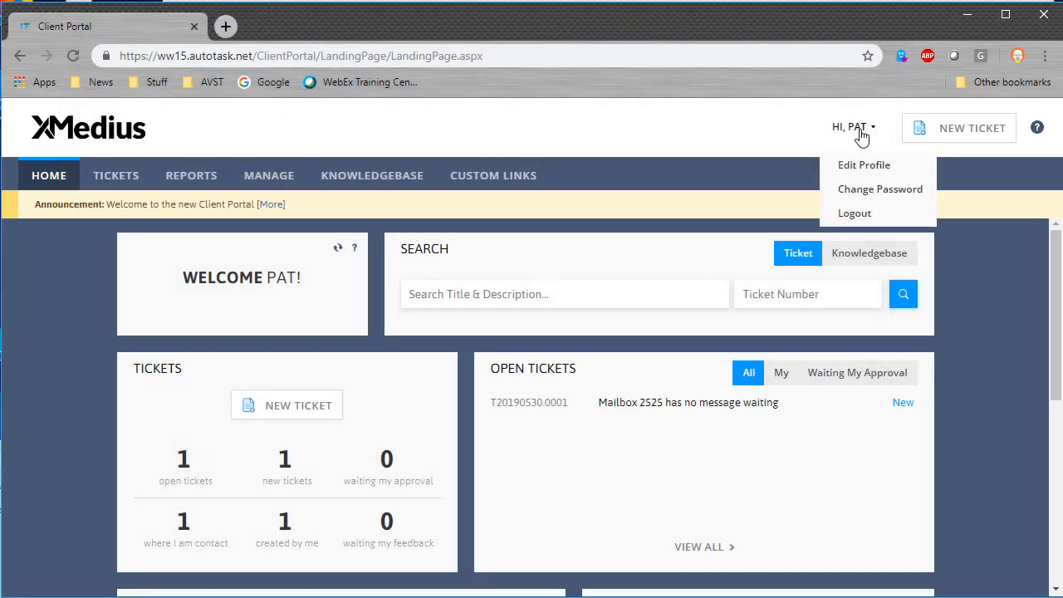
left_click(868, 221)
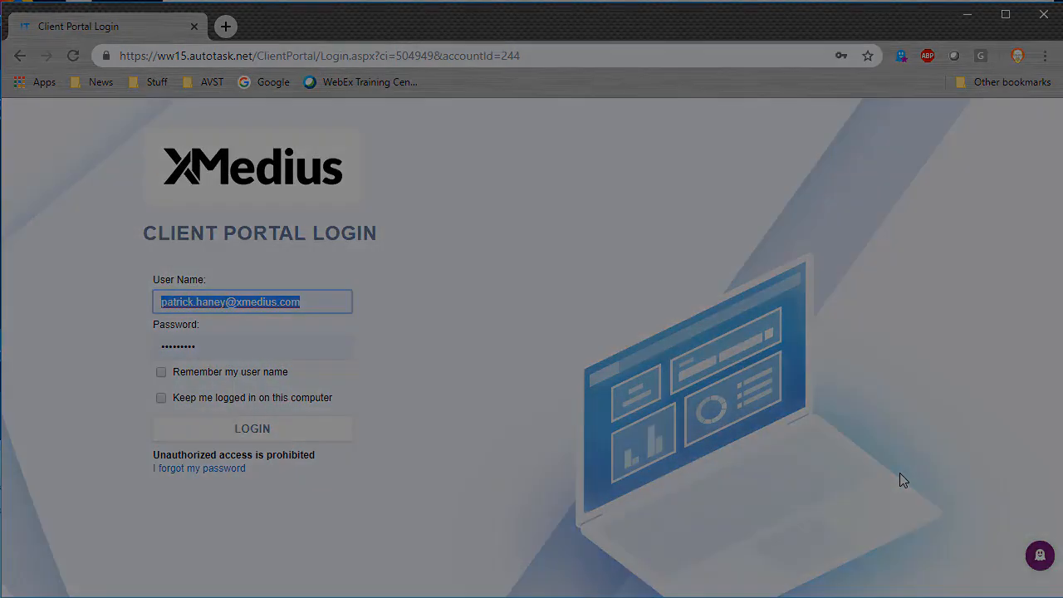